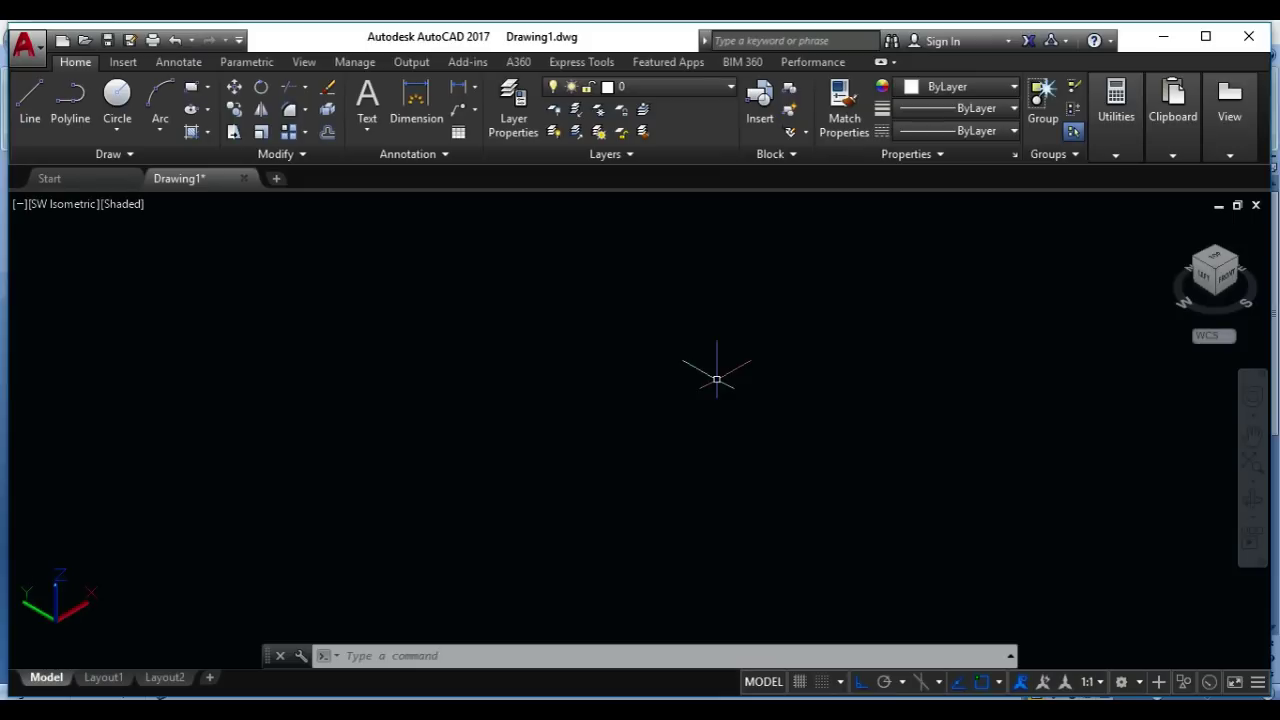
Draw a circle of radius 10 near the centre of the drawing area
key("Escape")
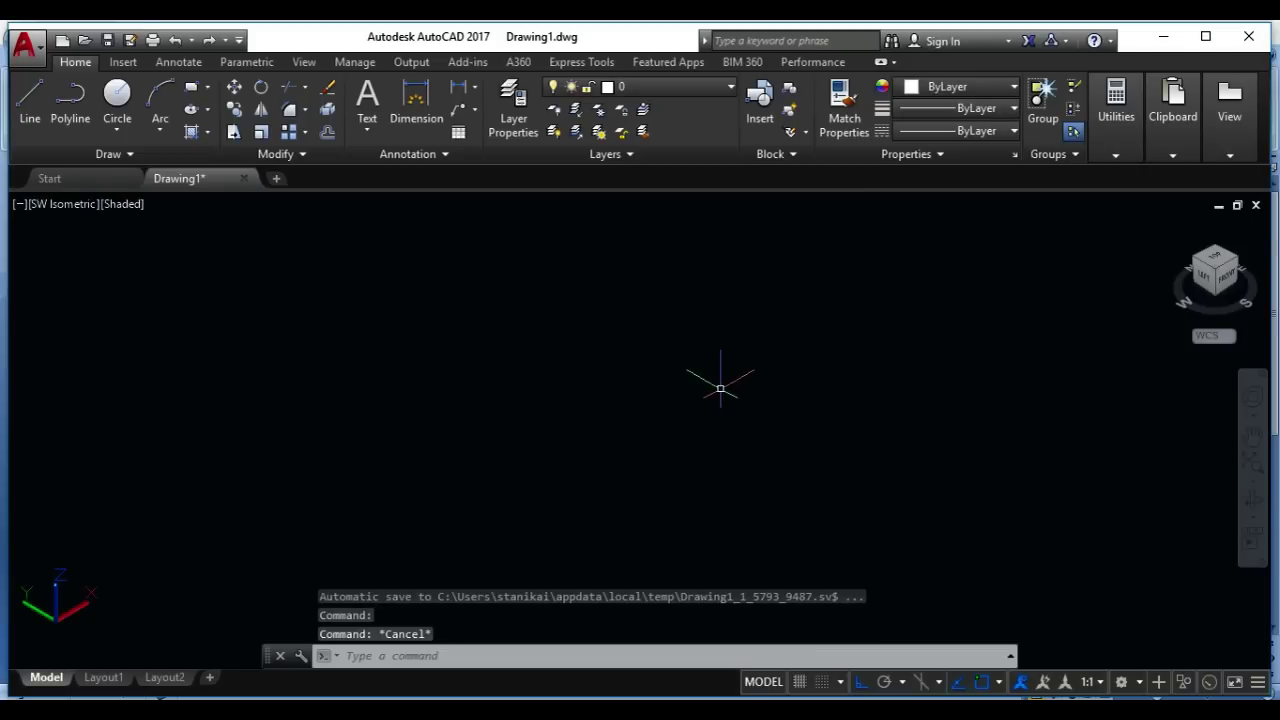
type("c")
key("Return")
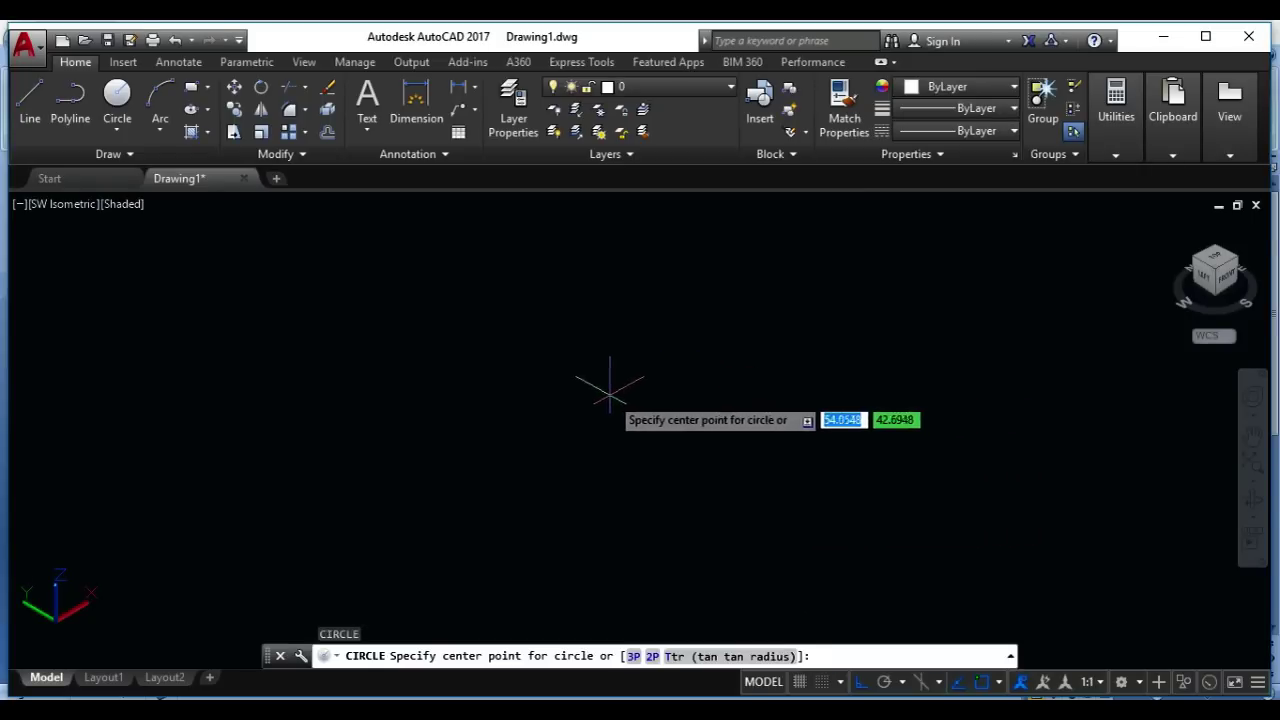
left_click(610, 395)
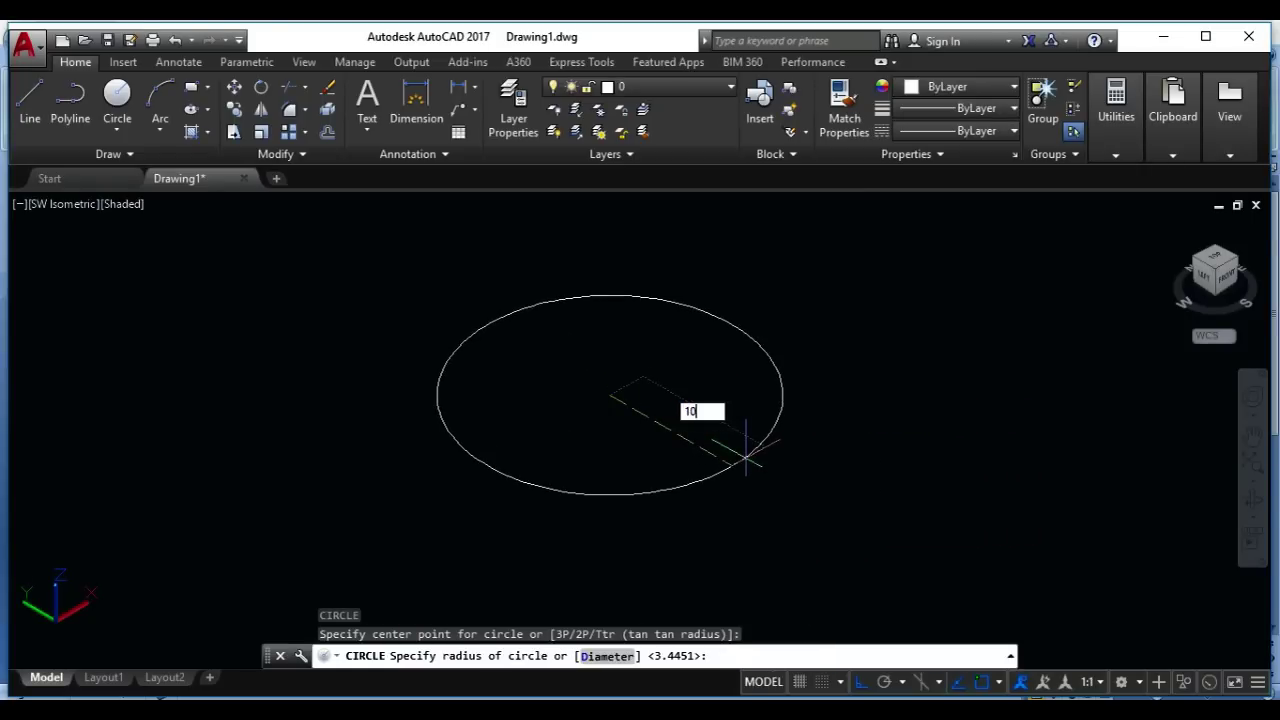
key("Return")
key("Escape")
key("Escape")
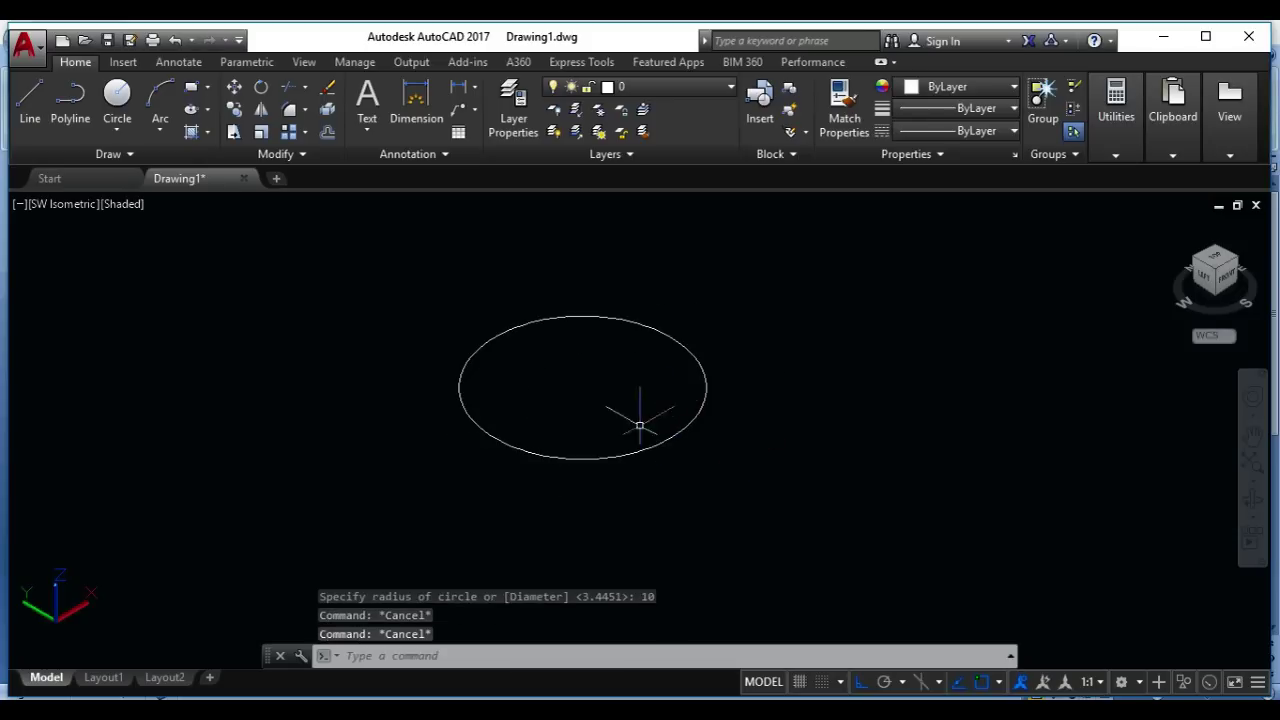
Draw a second circle of radius 10 from the same centre, exactly over the first one
scroll(585, 365, "up", 2)
key("Return")
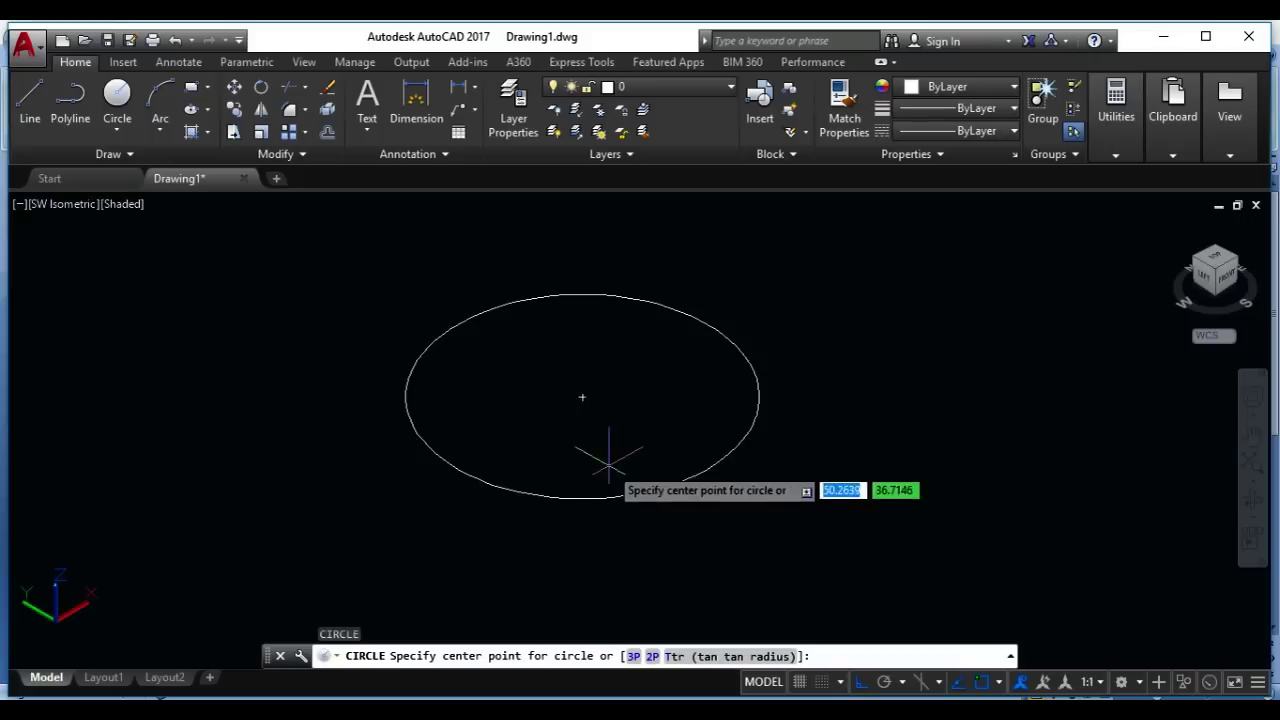
left_click(582, 397)
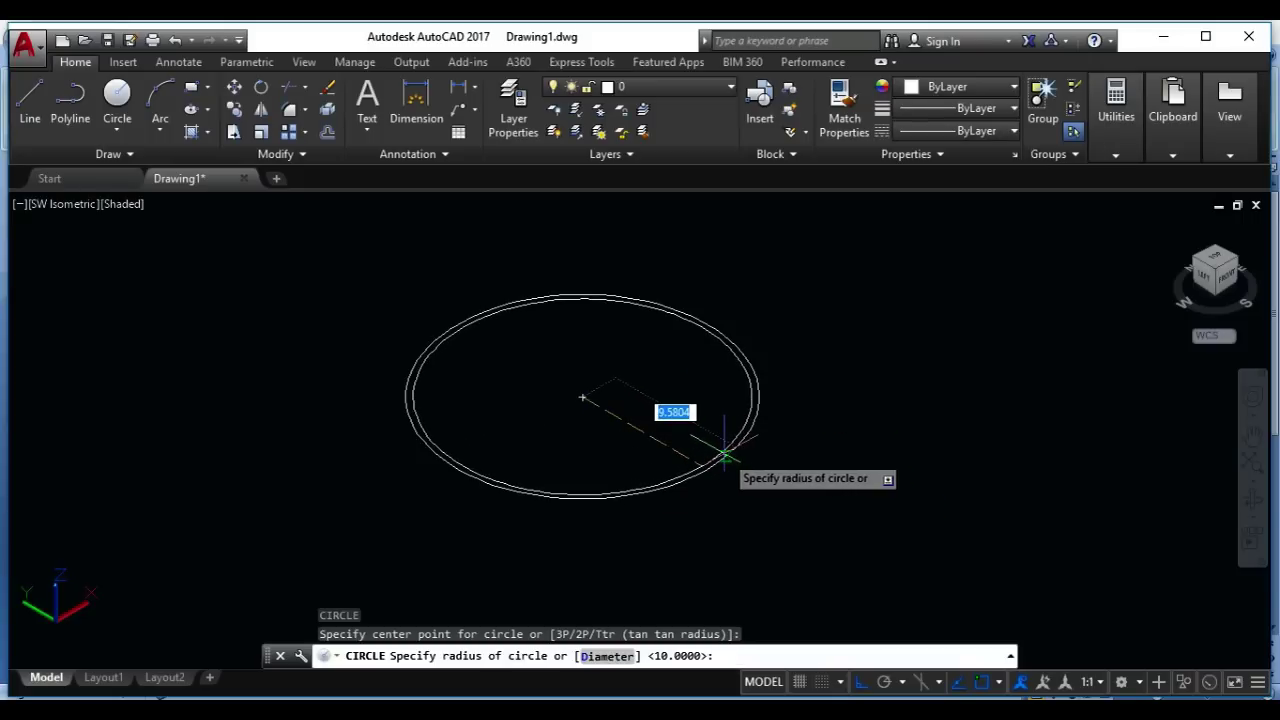
key("Escape")
key("Escape")
Draw a smaller circle of radius about 2.74, concentric with the two large circles
type("c")
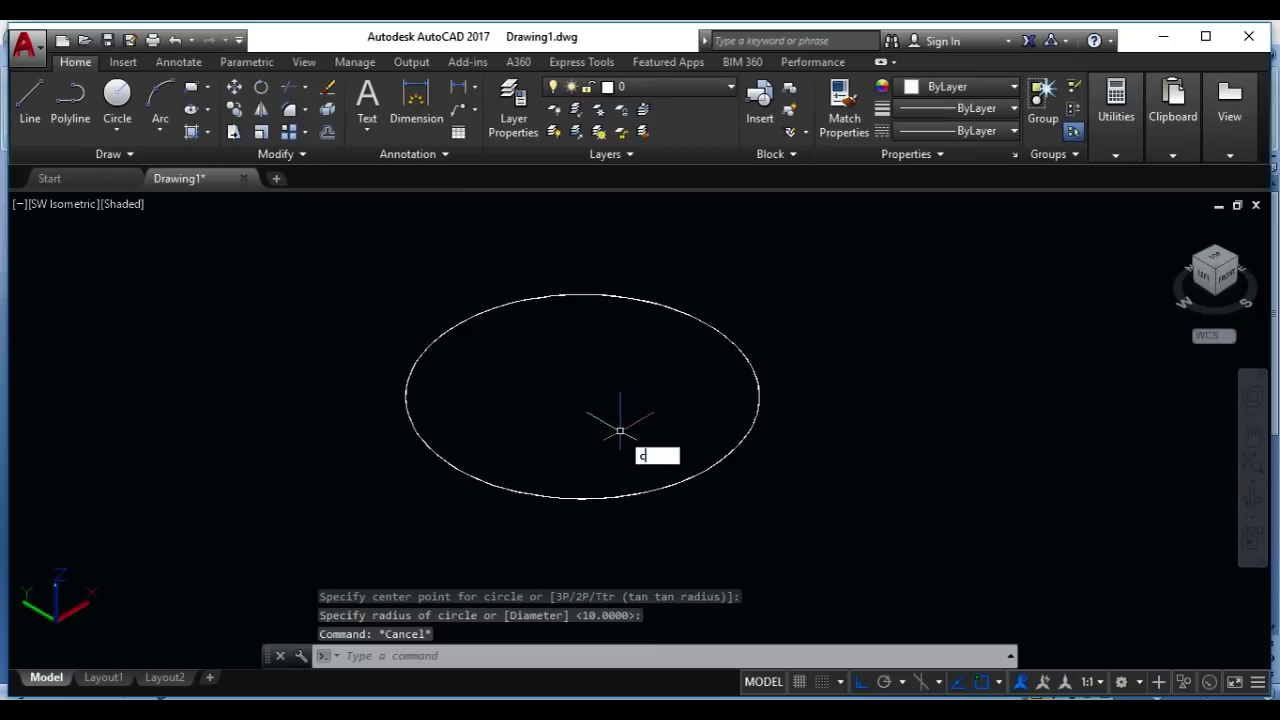
key("Return")
left_click(582, 397)
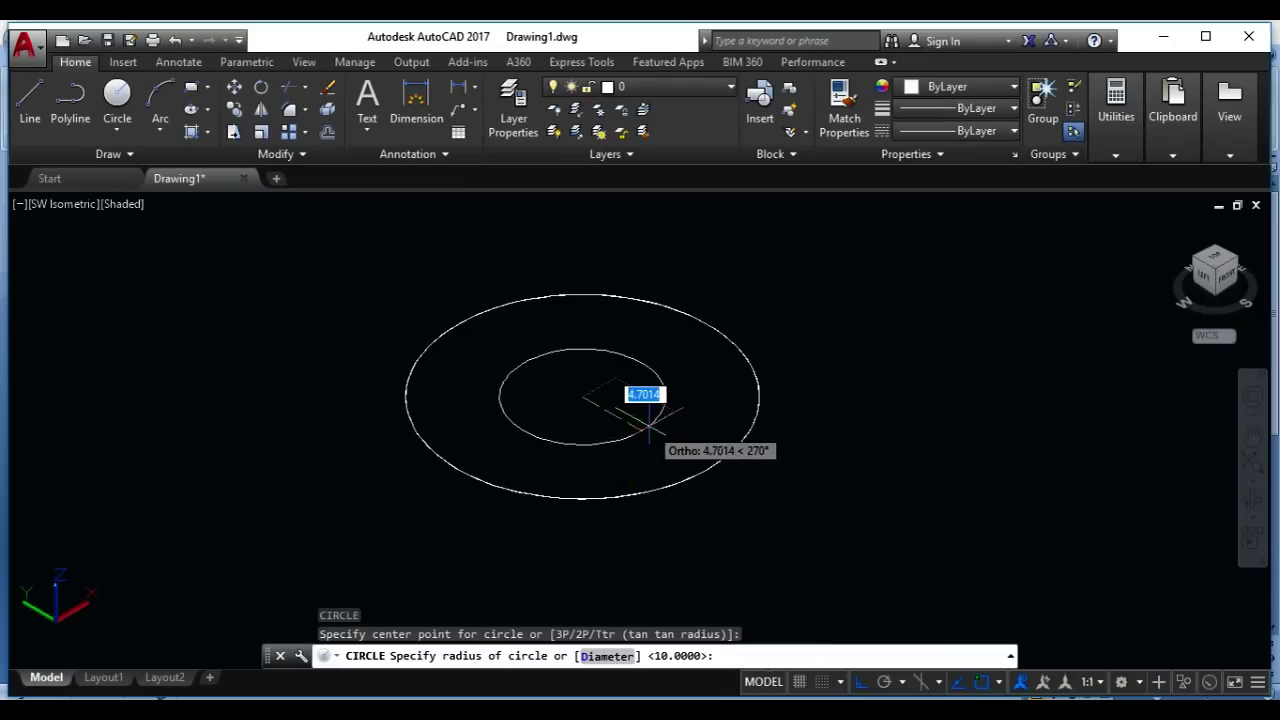
key("Escape")
key("Escape")
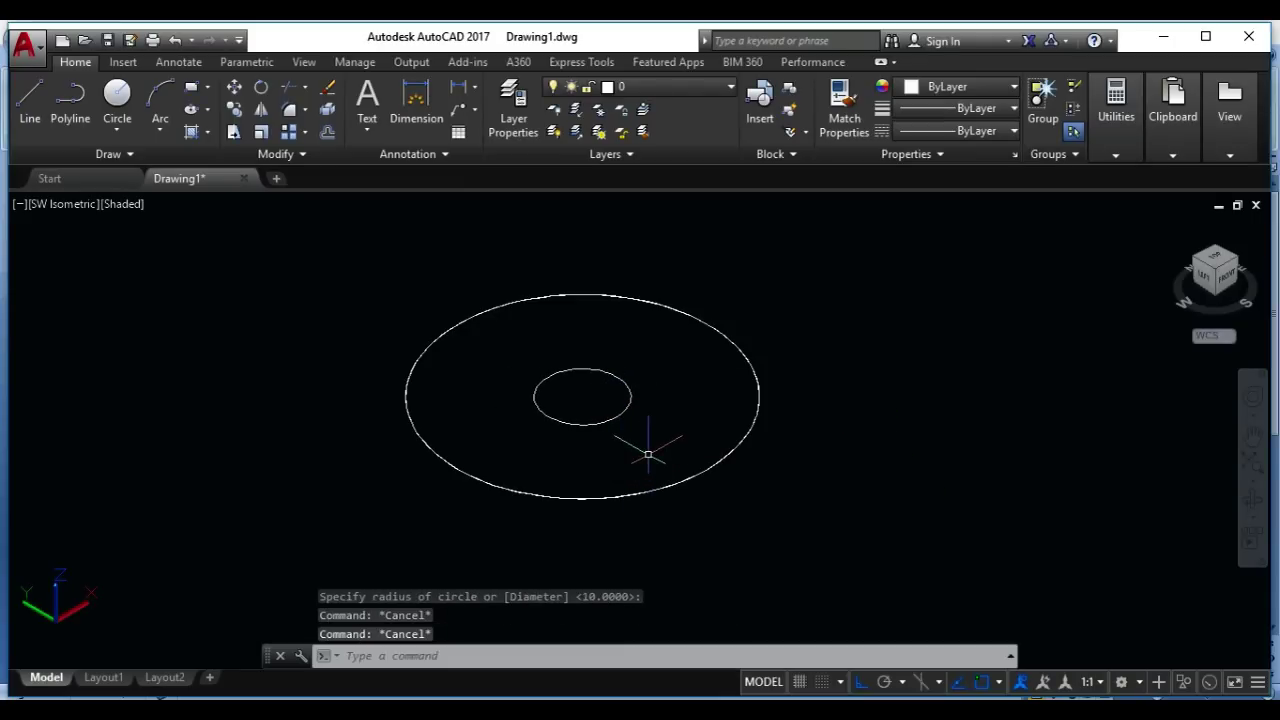
Draw another small circle of the same radius from the common centre, coinciding with the existing small circle
key("Return")
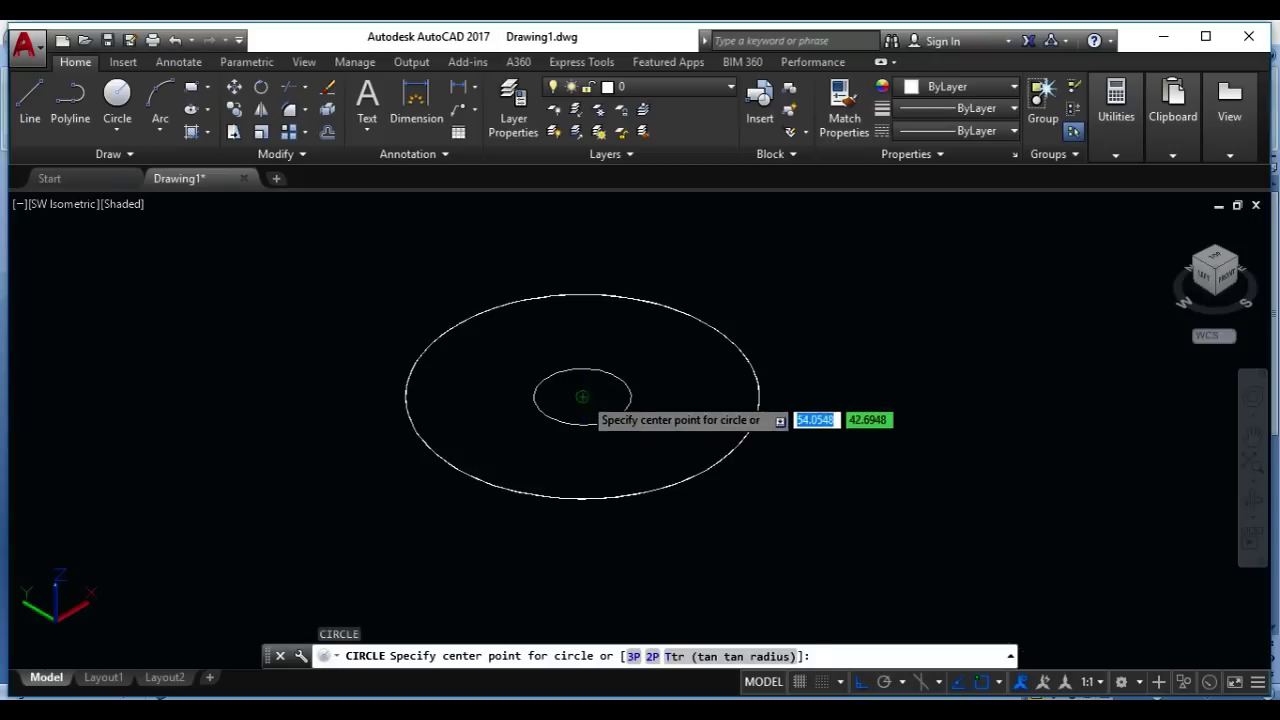
left_click(582, 397)
key("Escape")
key("Escape")
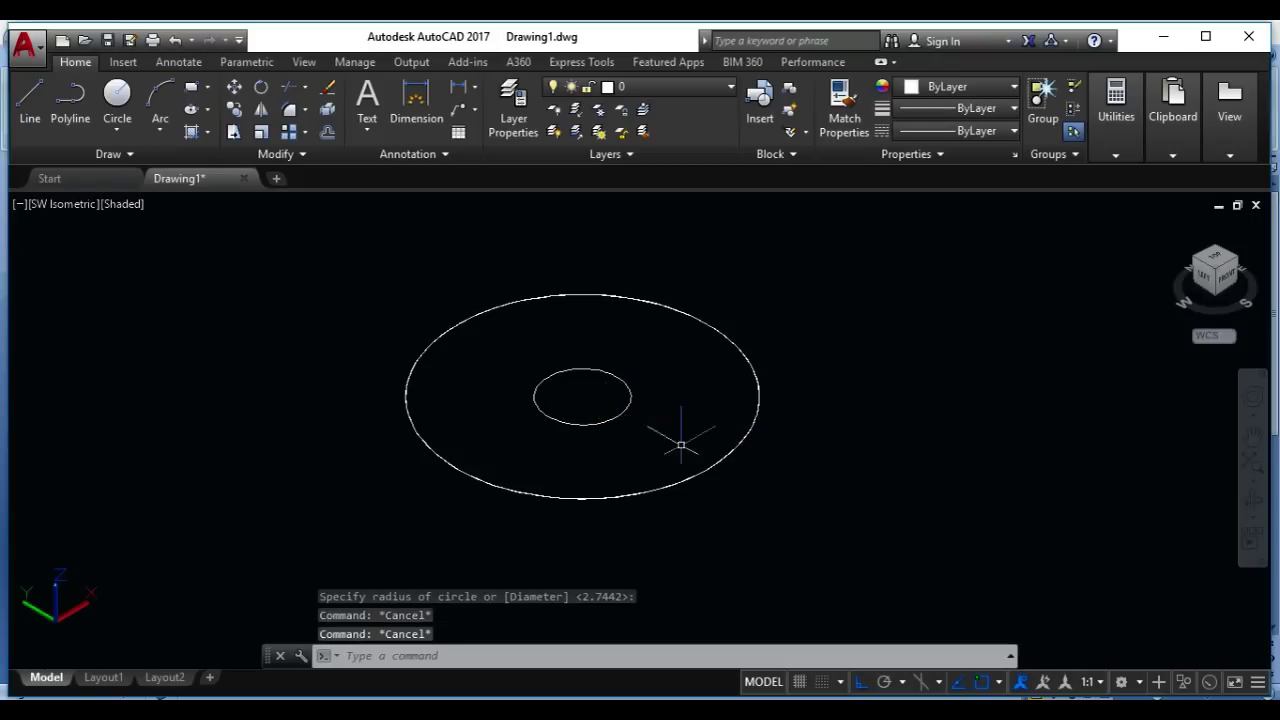
Move both small circles along the negative X axis until they sit just inside the edge of the large circles
type("m")
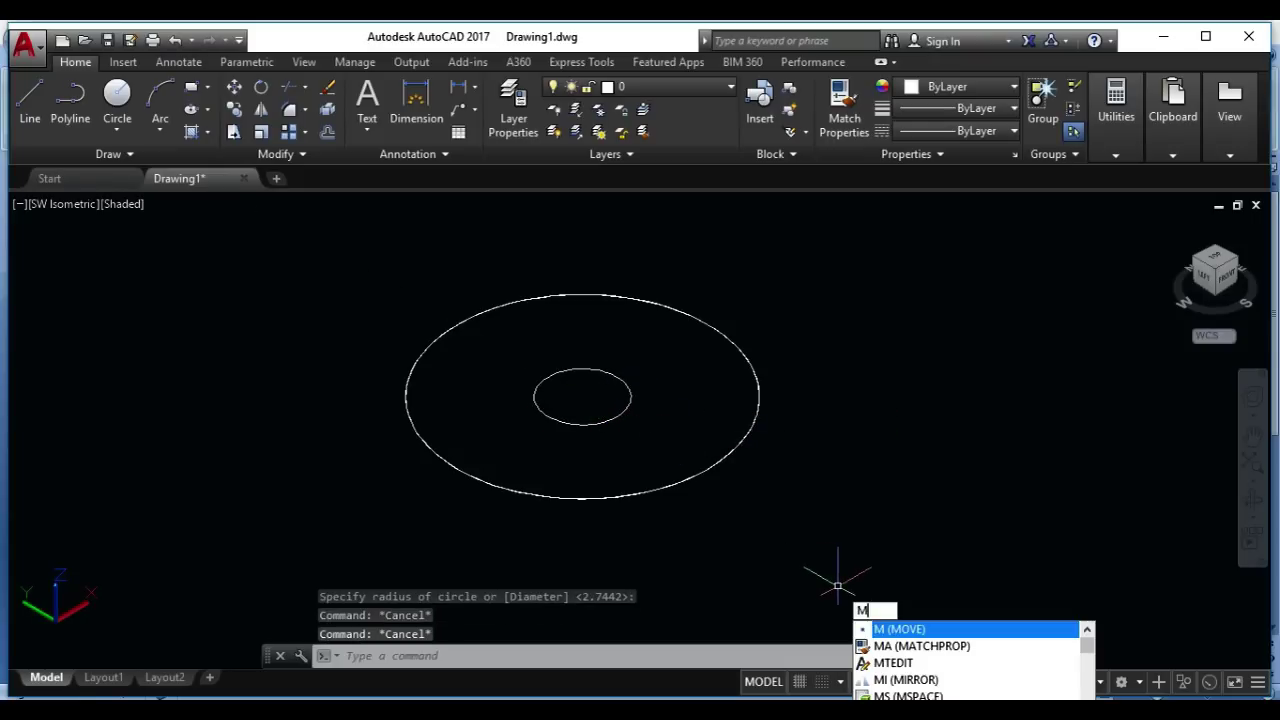
key("Return")
left_click(631, 449)
left_click(541, 339)
key("Return")
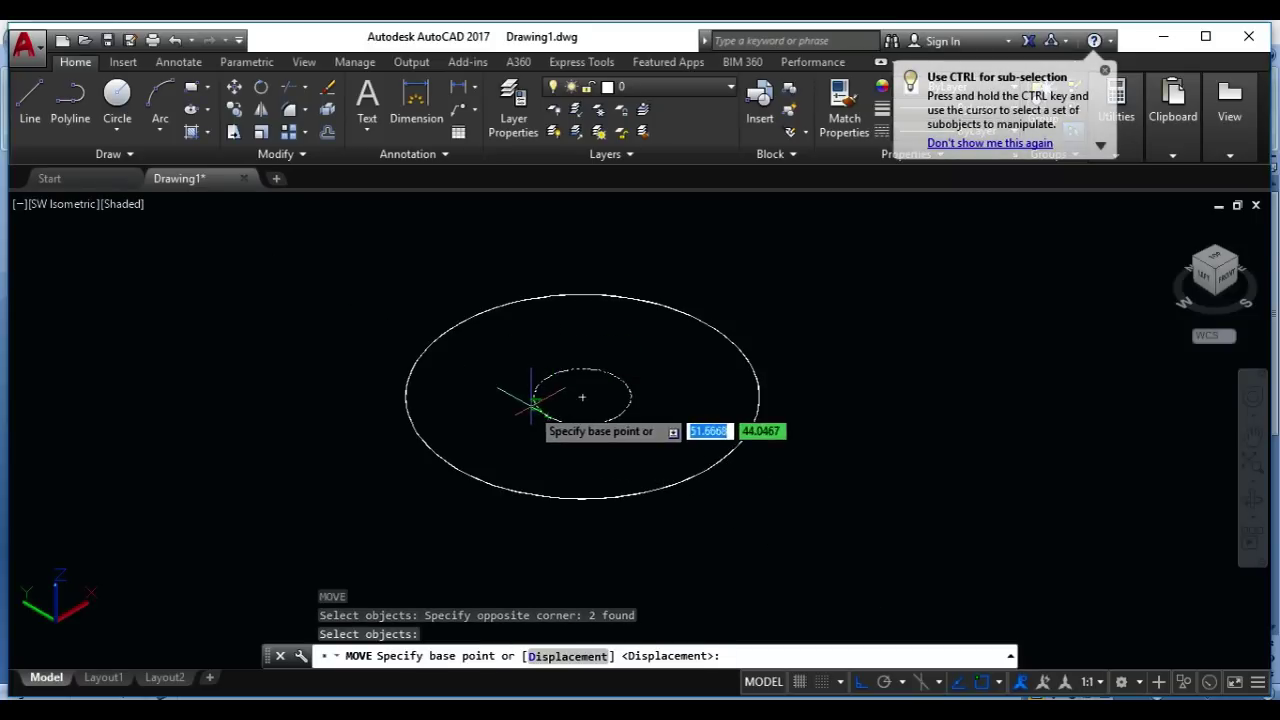
left_click(582, 397)
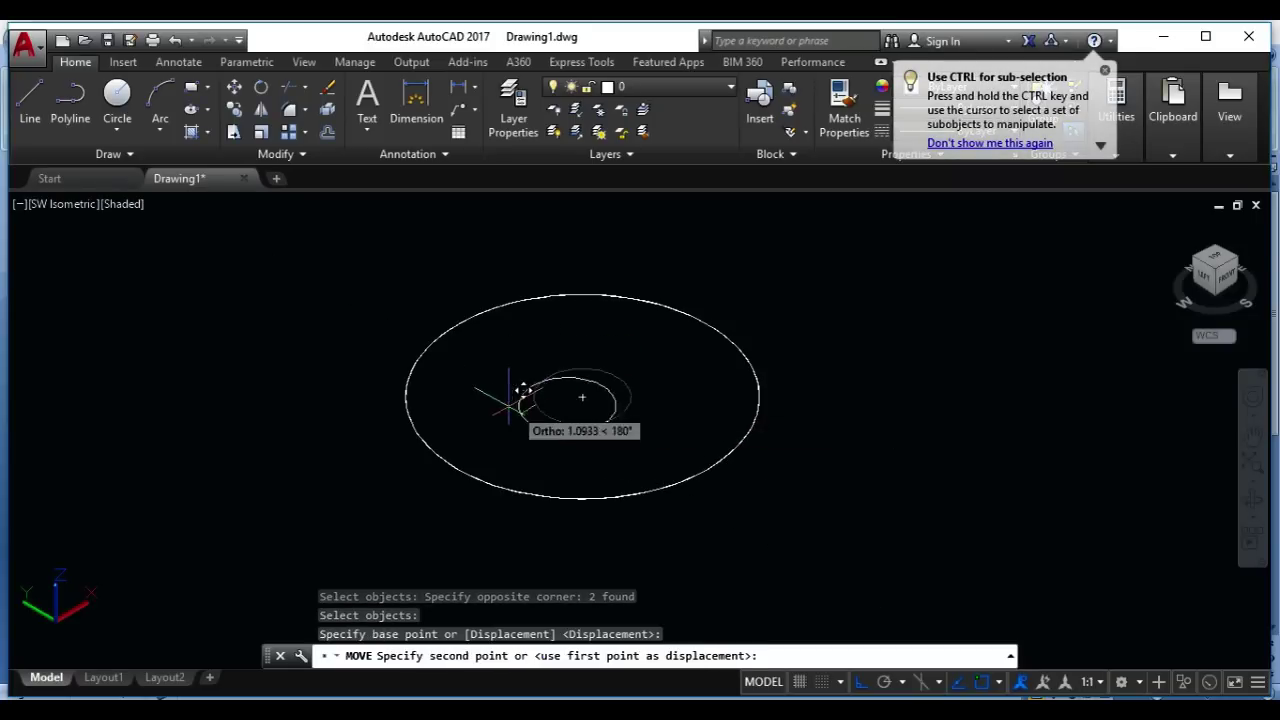
left_click(423, 405)
key("Escape")
Move both small circles straight up along the Z axis, well above the large circles
scroll(453, 447, "up", 3)
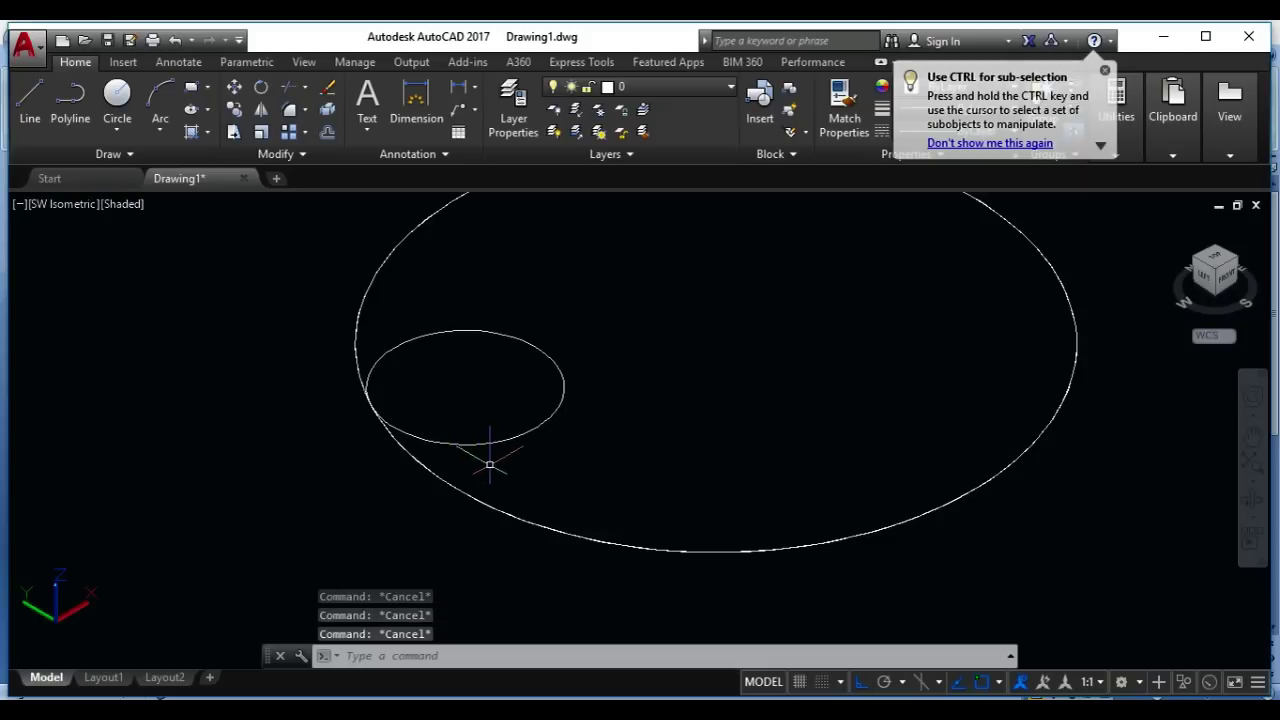
key("Return")
left_click(554, 434)
left_click(490, 437)
key("Return")
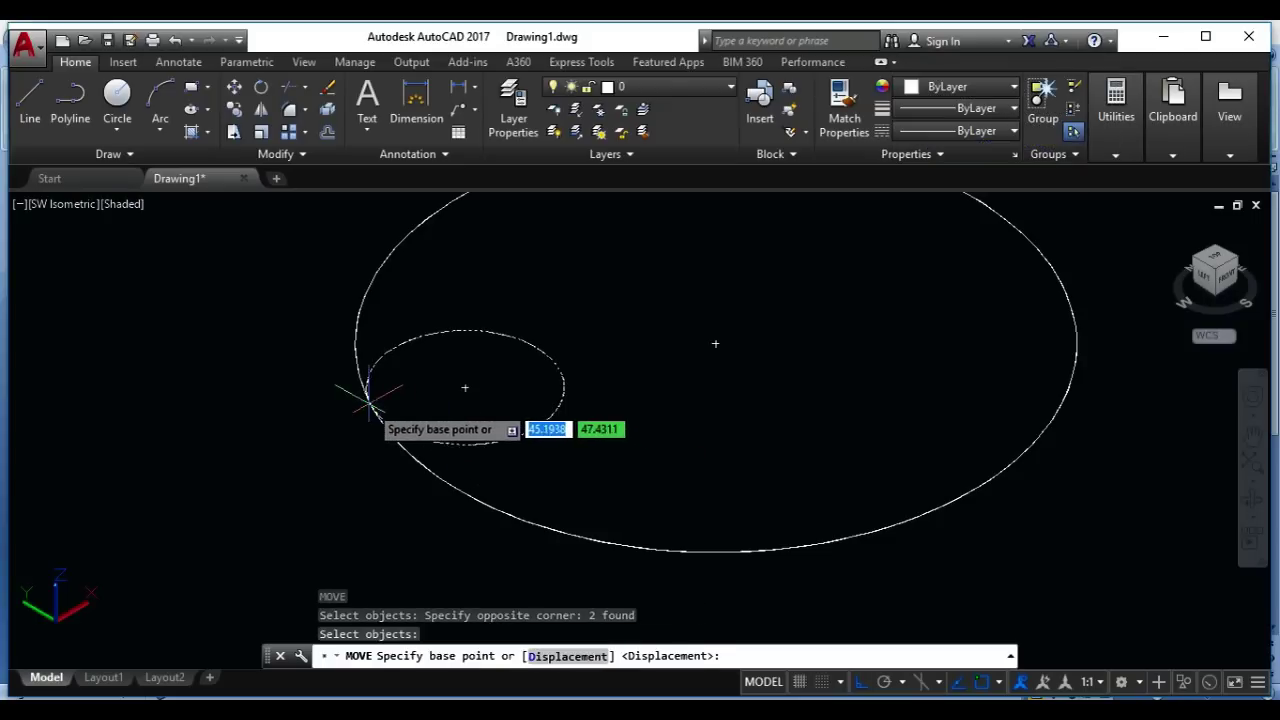
left_click(366, 395)
scroll(378, 495, "down", 3)
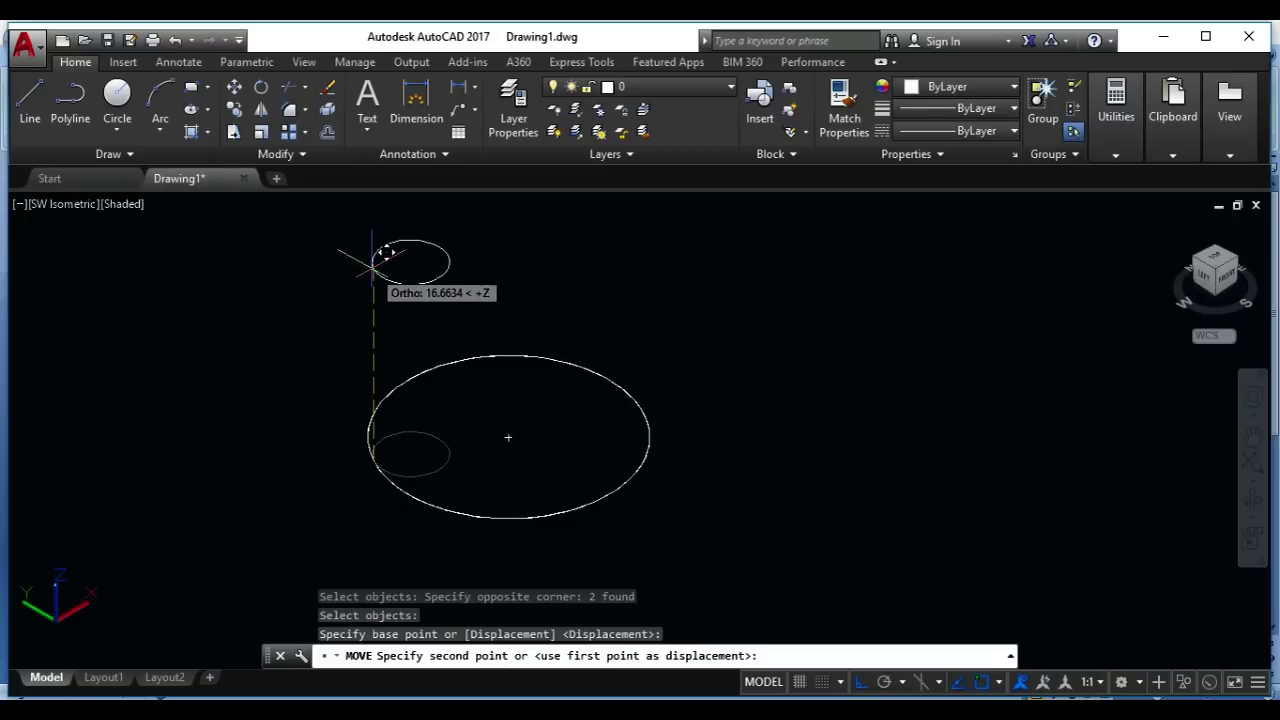
left_click(372, 240)
key("Escape")
key("Escape")
key("Escape")
Move one of the two coincident large circles about 3.4 units up along the Z axis
scroll(370, 253, "up", 2)
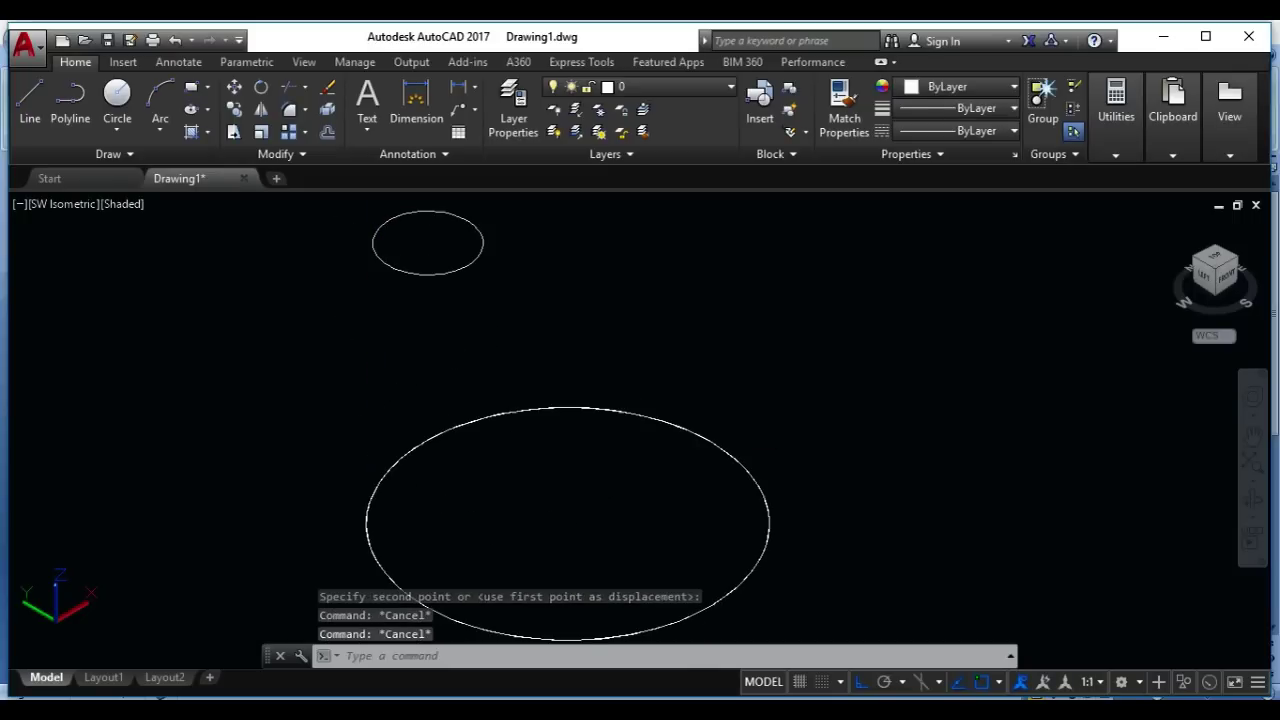
scroll(417, 320, "down", 2)
scroll(491, 423, "up", 1)
scroll(537, 437, "up", 2)
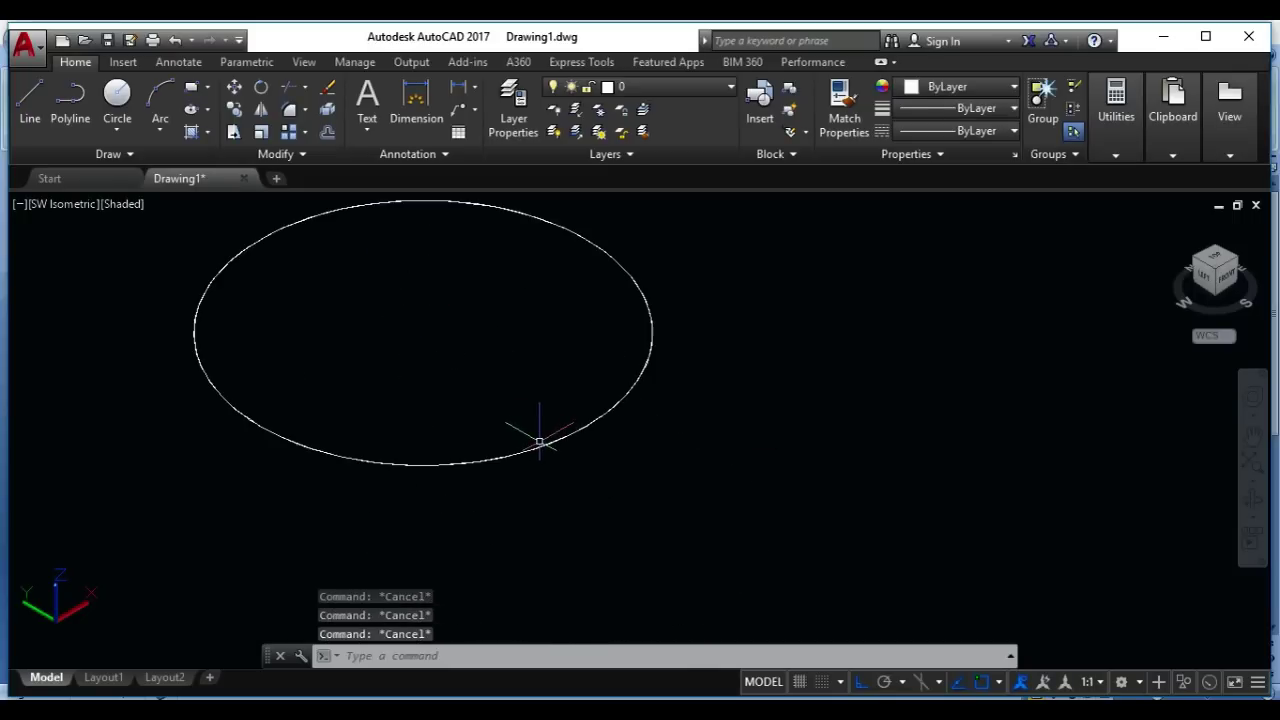
type("m")
key("Return")
left_click(556, 440)
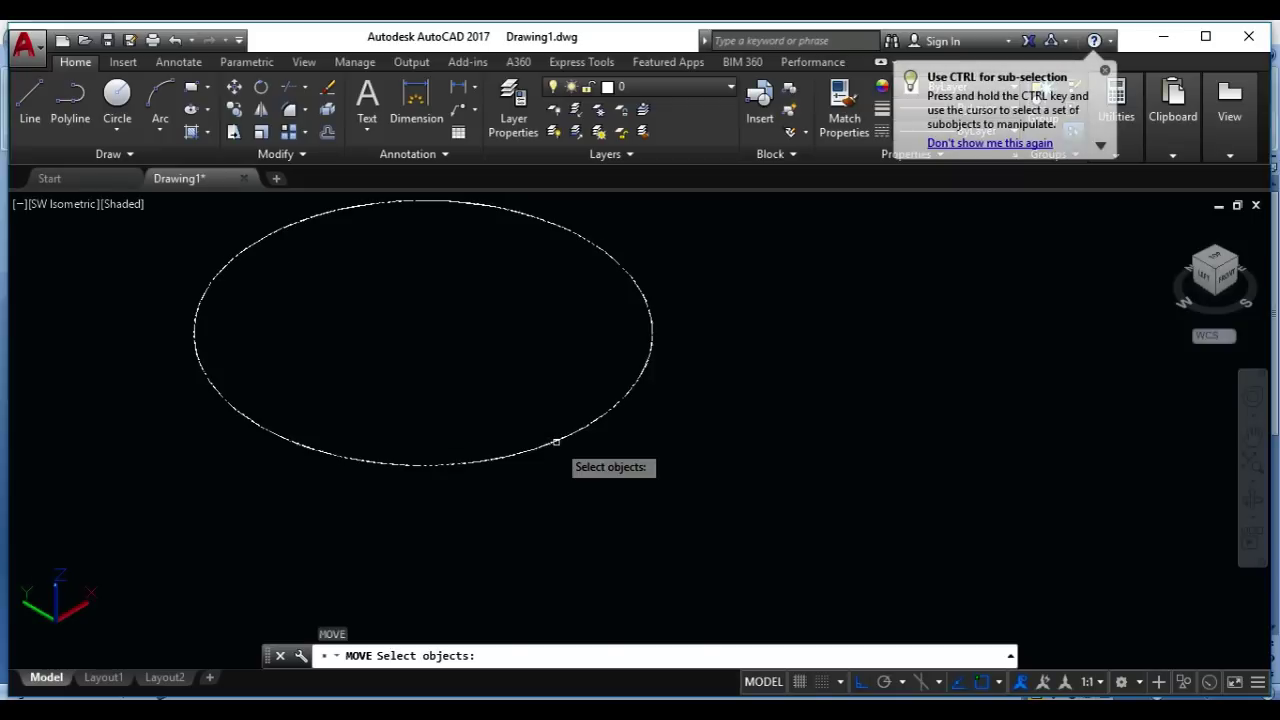
key("Return")
left_click(556, 440)
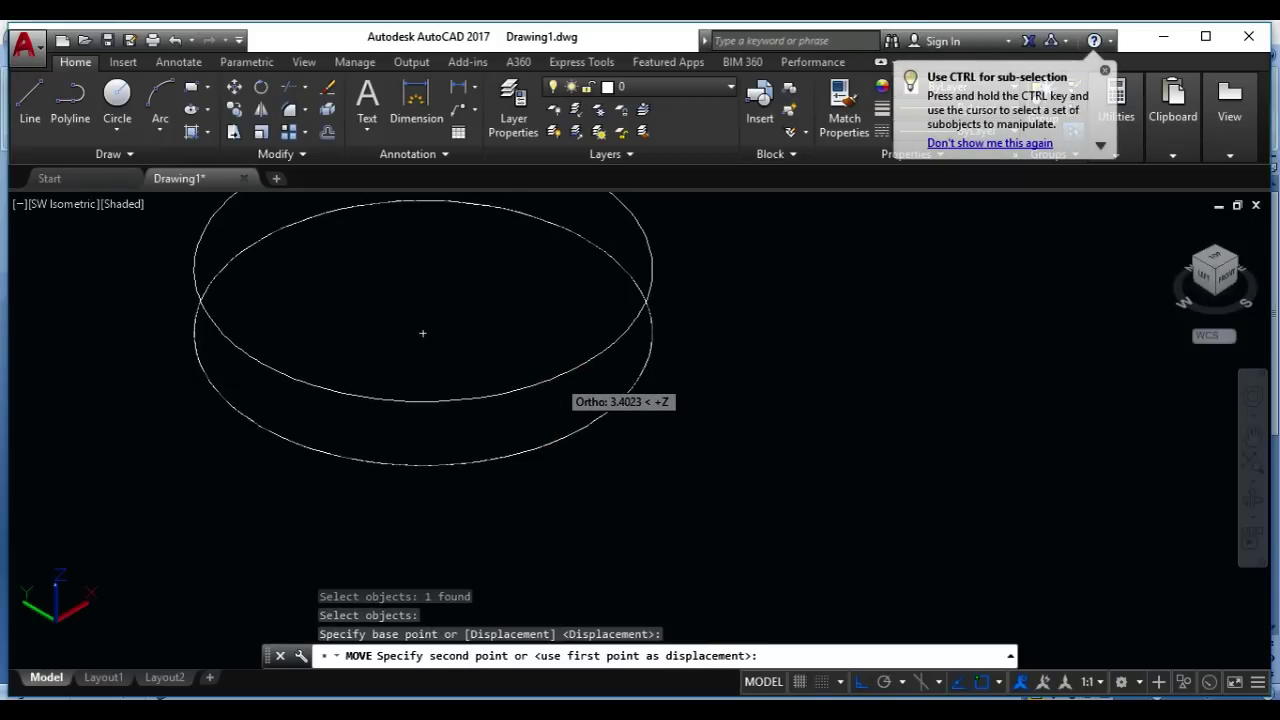
left_click(557, 382)
scroll(559, 415, "down", 5)
scroll(434, 400, "up", 5)
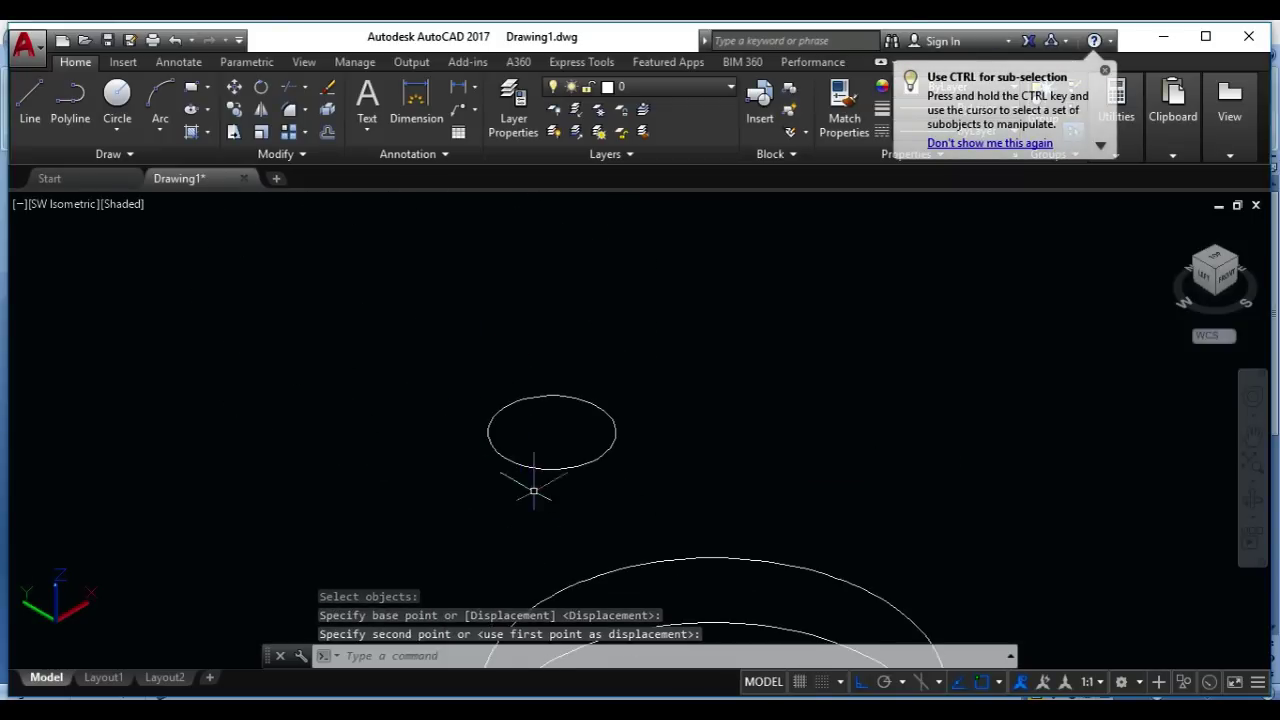
key("Escape")
key("Escape")
Move one of the two coincident small circles slightly up along the Z axis
key("Return")
left_click(582, 464)
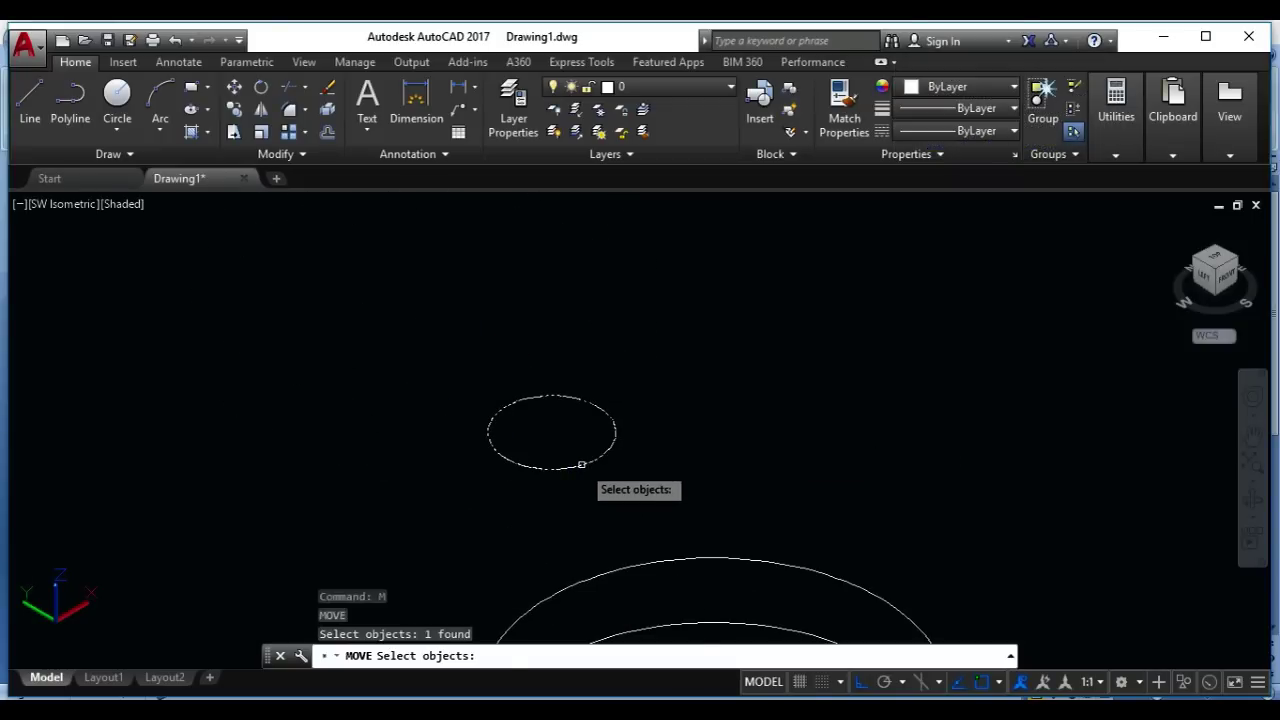
key("Return")
left_click(583, 462)
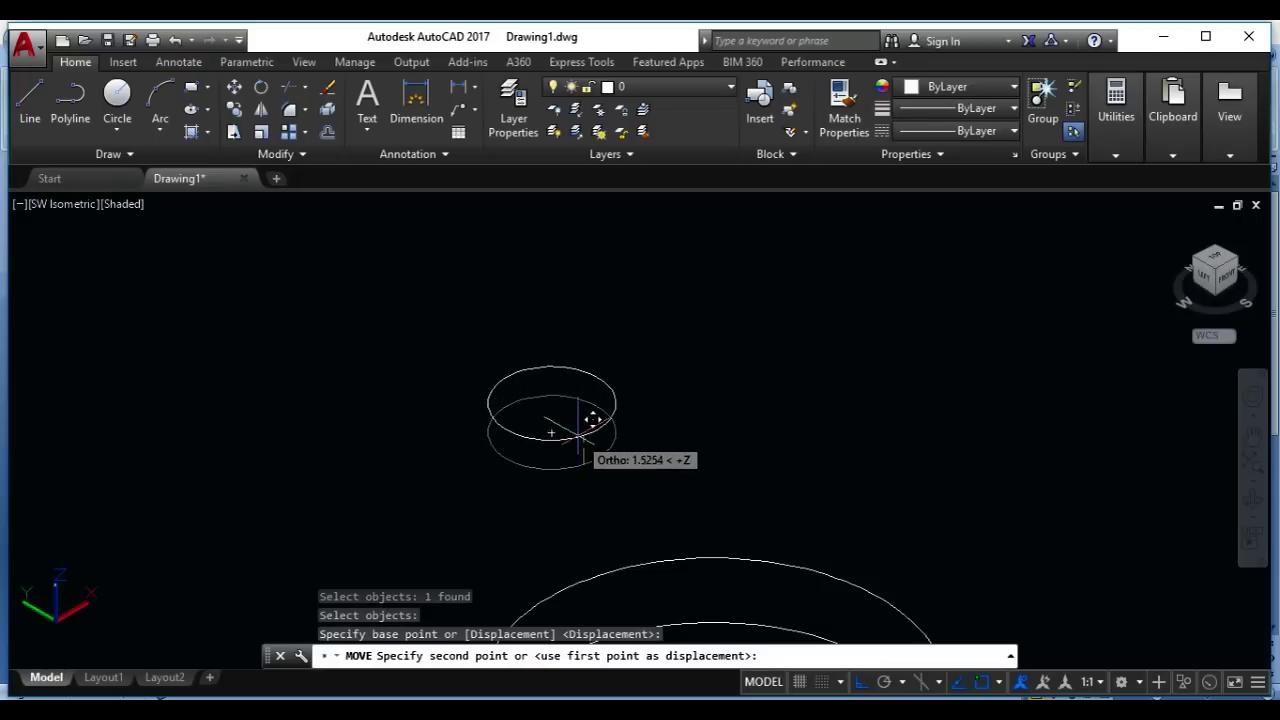
left_click(587, 418)
scroll(600, 385, "down", 2)
scroll(600, 385, "down", 4)
scroll(594, 414, "up", 3)
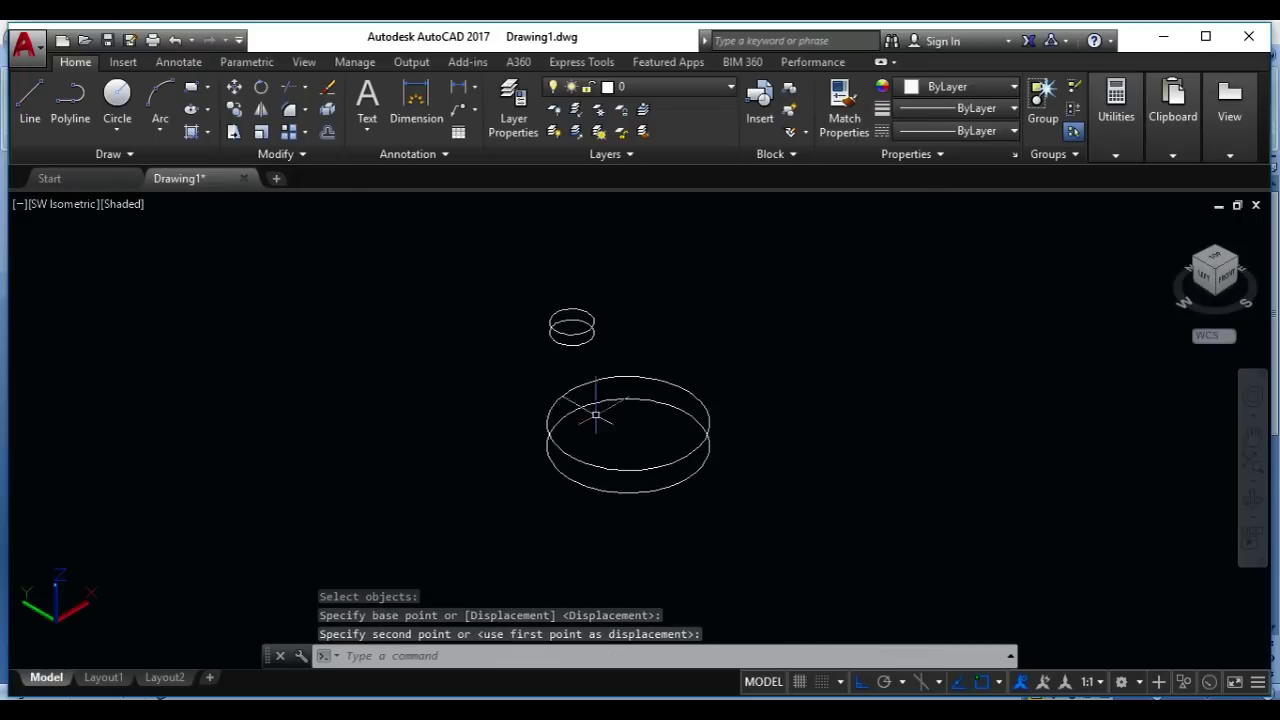
key("Escape")
key("Escape")
key("Escape")
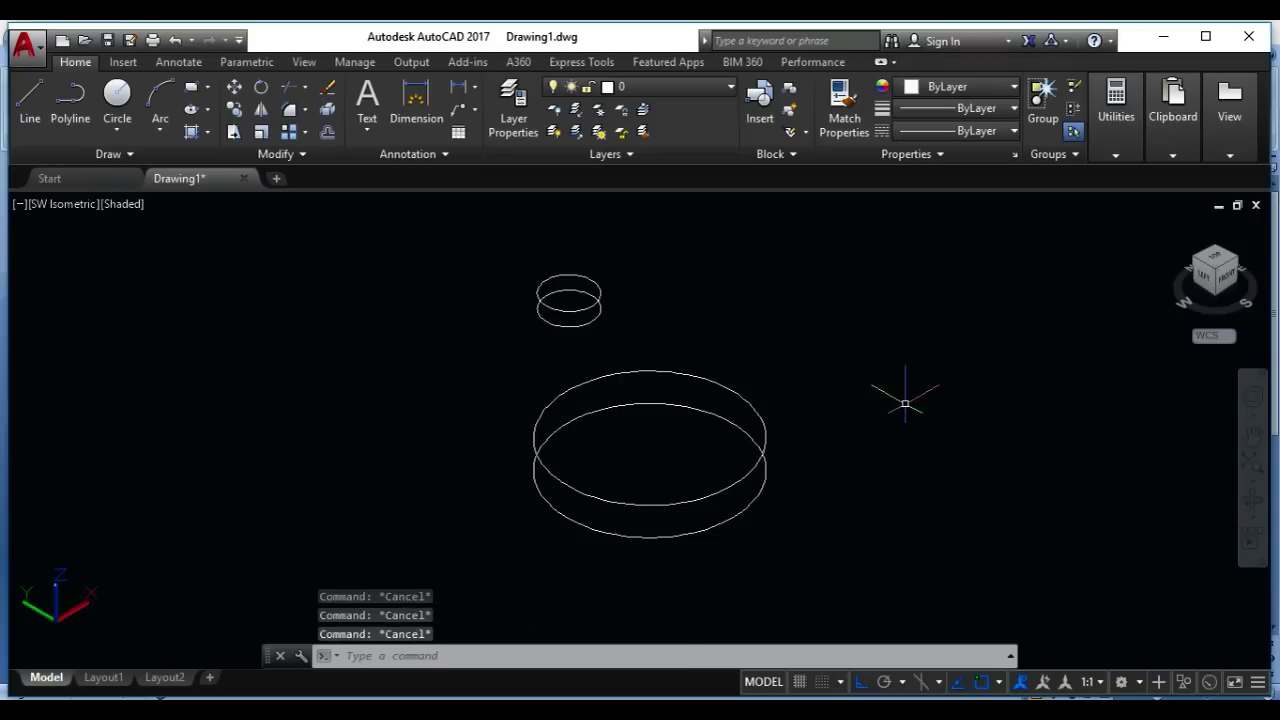
Loft a solid through the four circles in order from the lowest large one to the highest small one, using Cross sections only
type("lo")
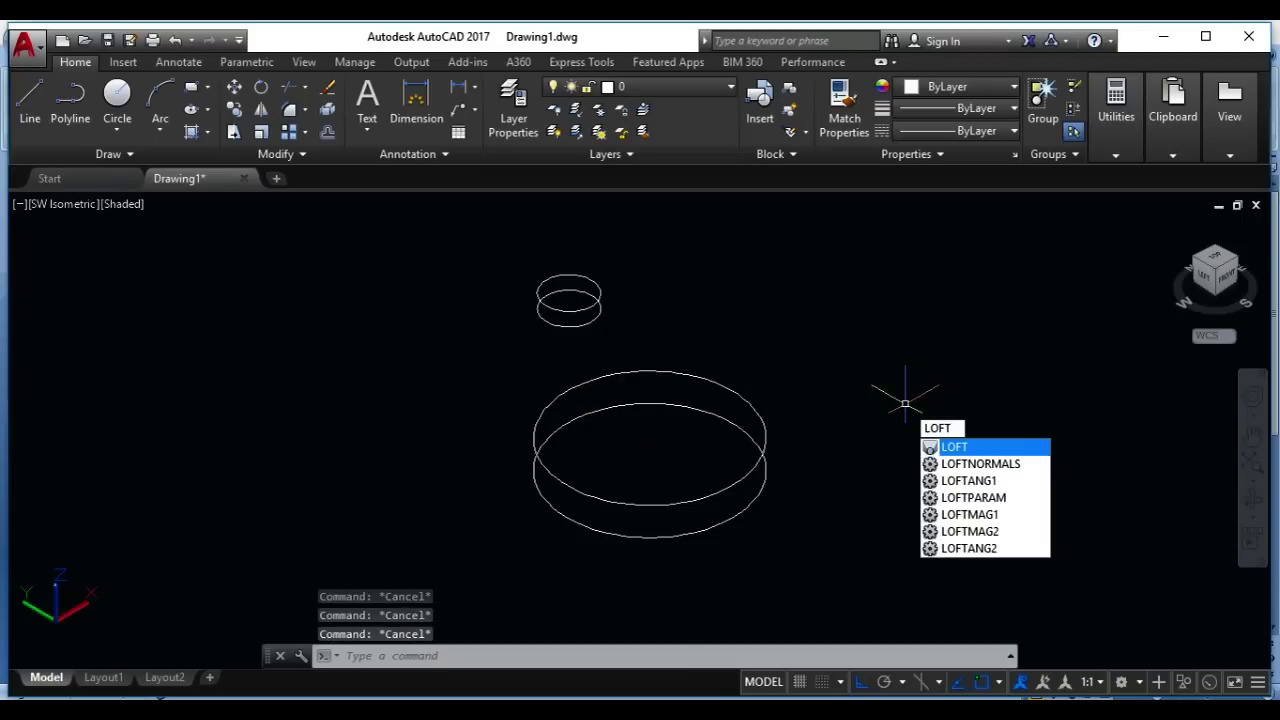
key("Return")
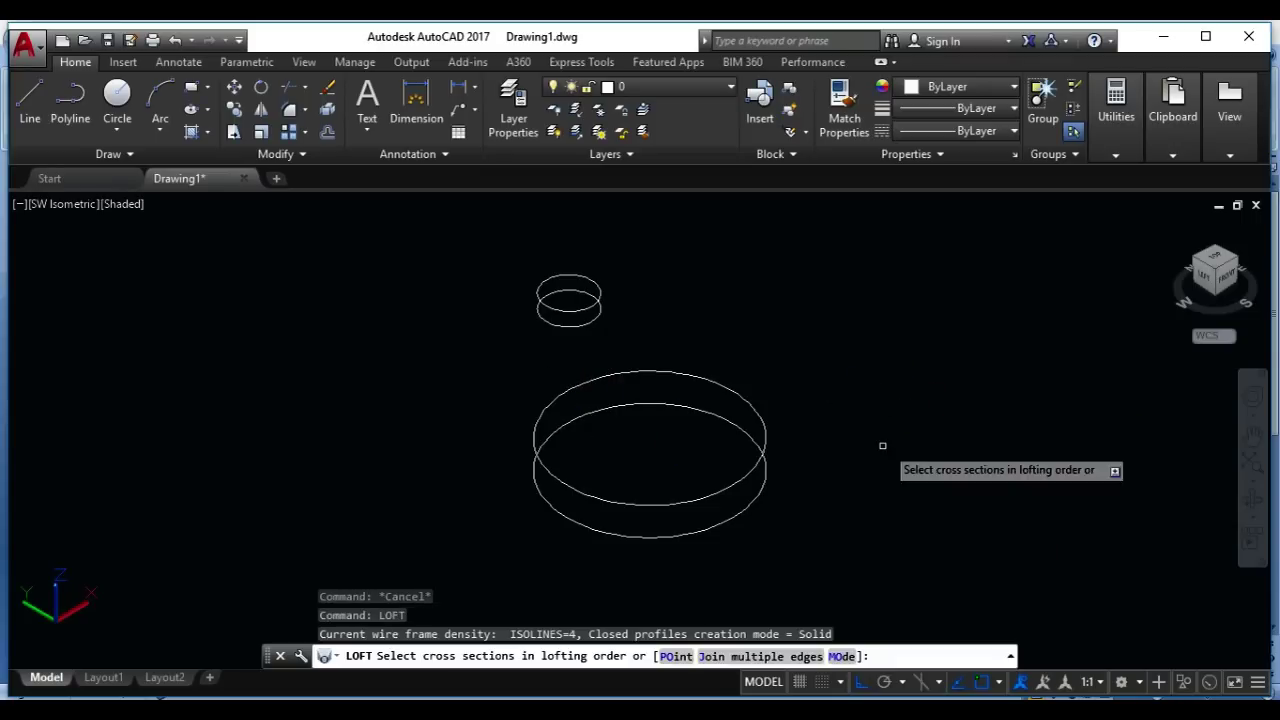
left_click(745, 507)
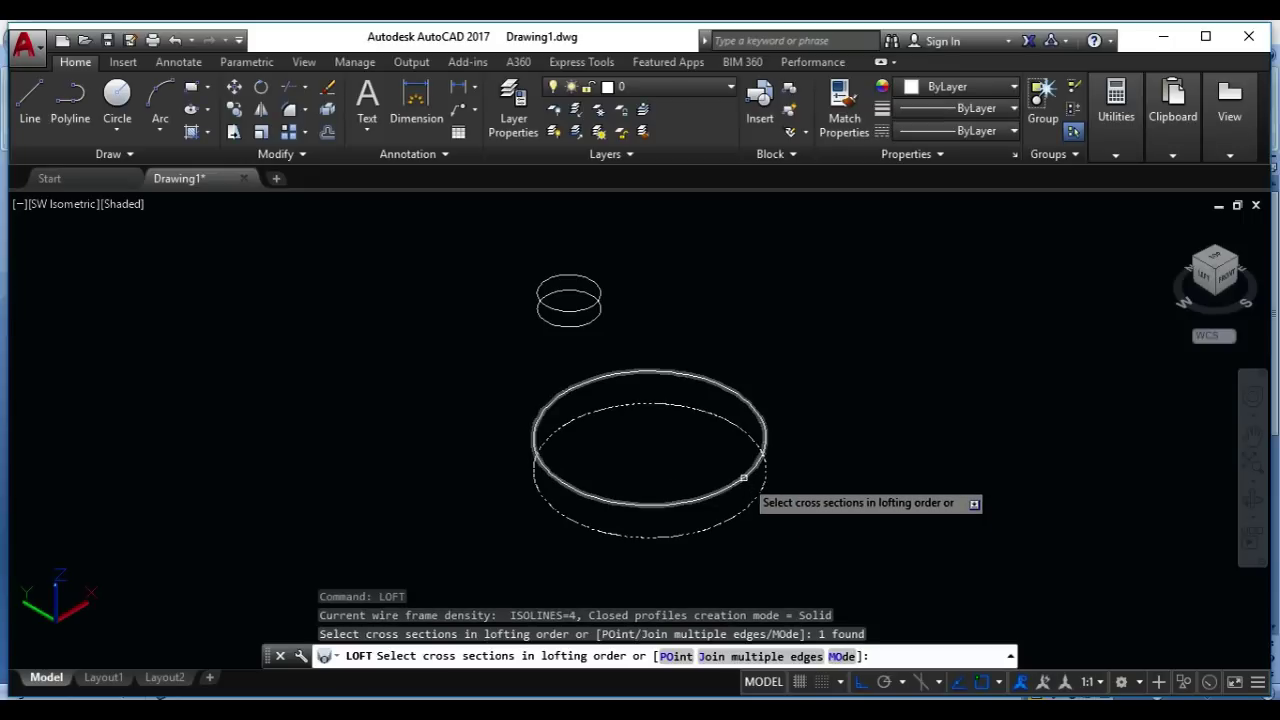
left_click(743, 478)
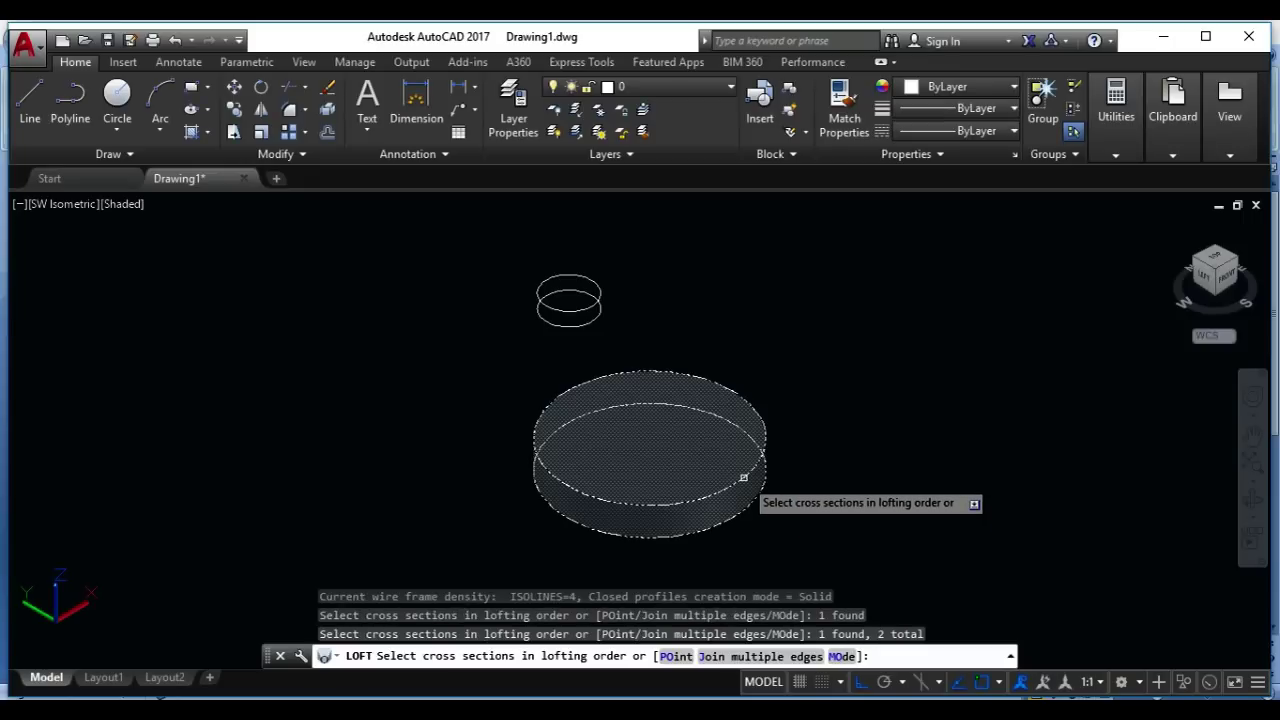
left_click(580, 322)
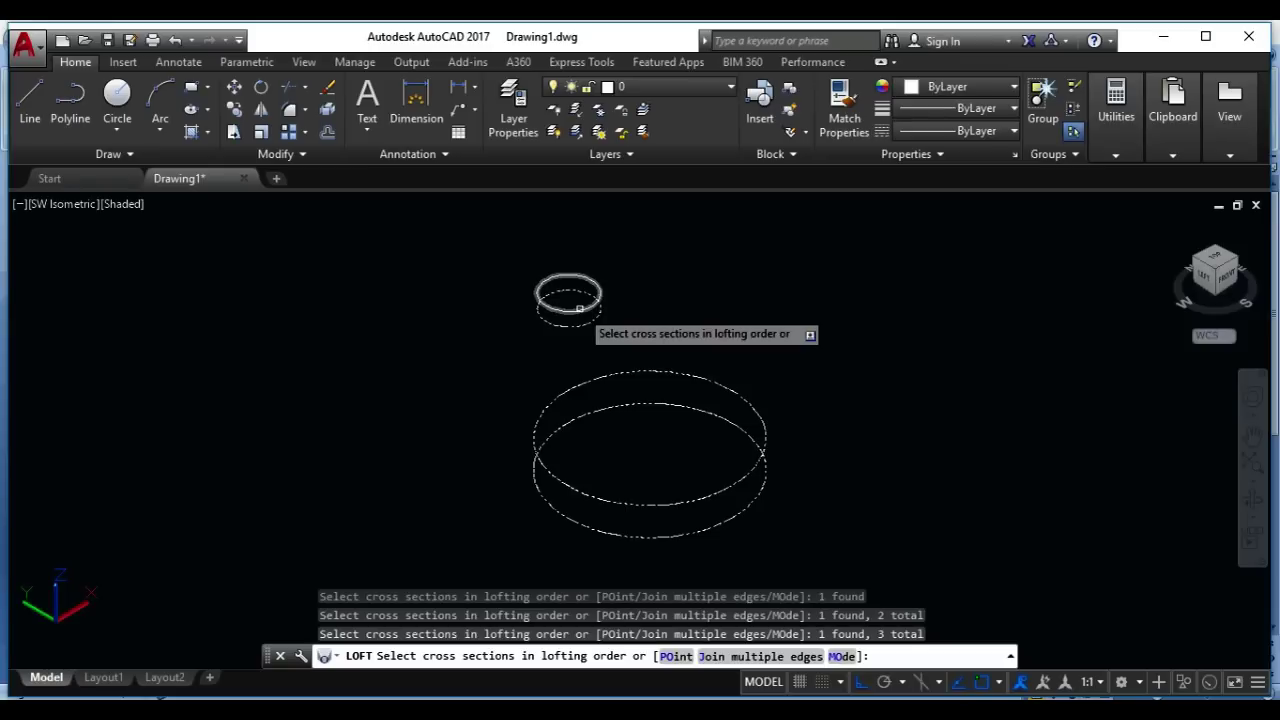
left_click(579, 308)
key("Return")
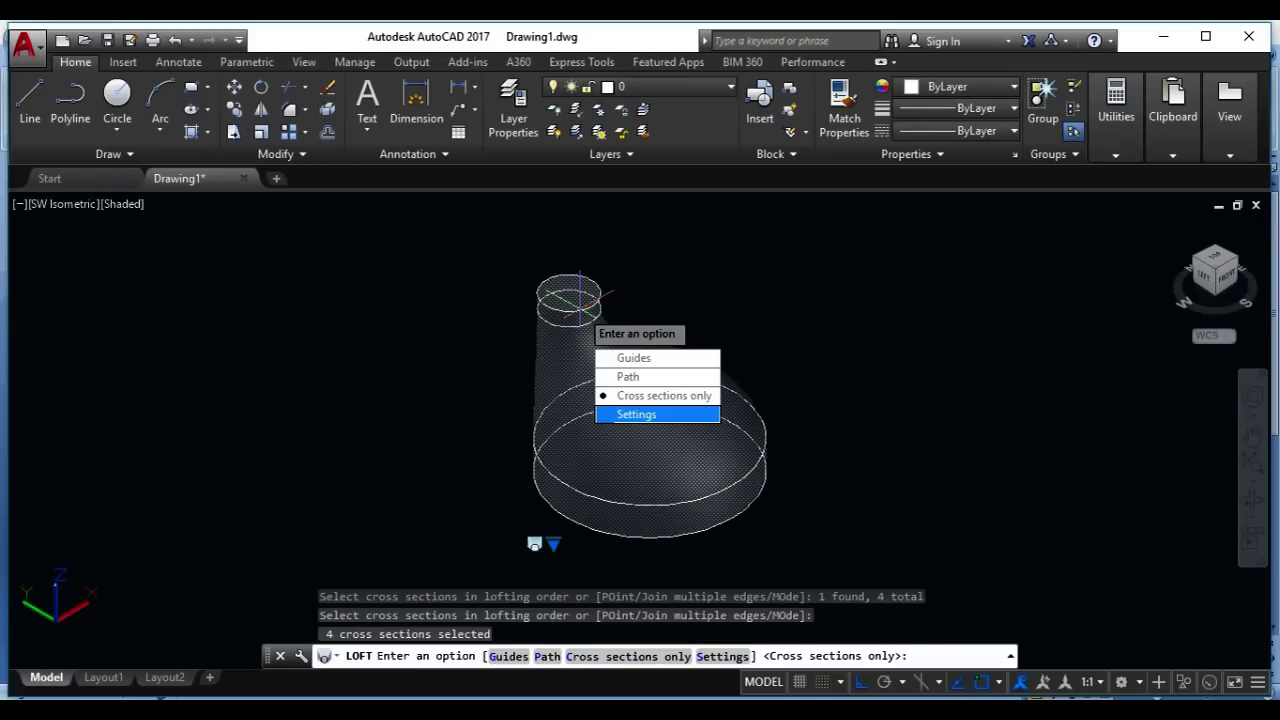
key("Return")
scroll(614, 306, "up", 3)
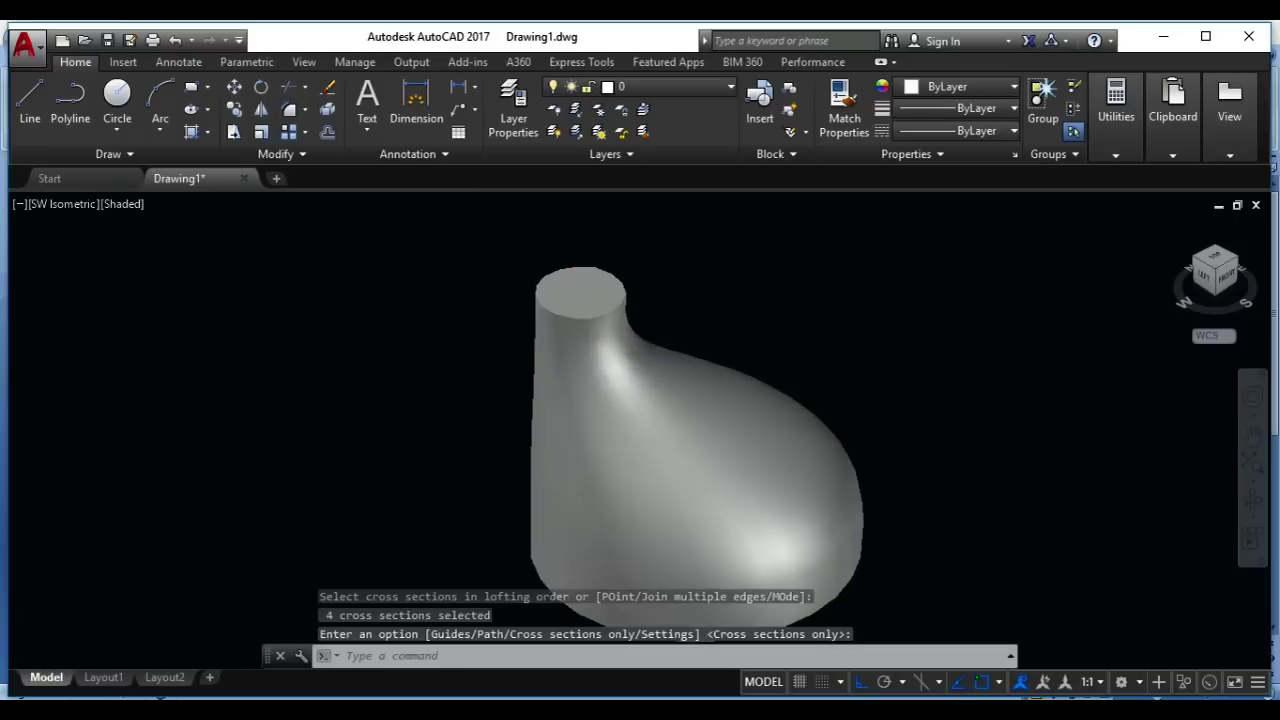
scroll(630, 320, "down", 4)
scroll(642, 337, "up", 2)
key("Escape")
key("Escape")
key("Escape")
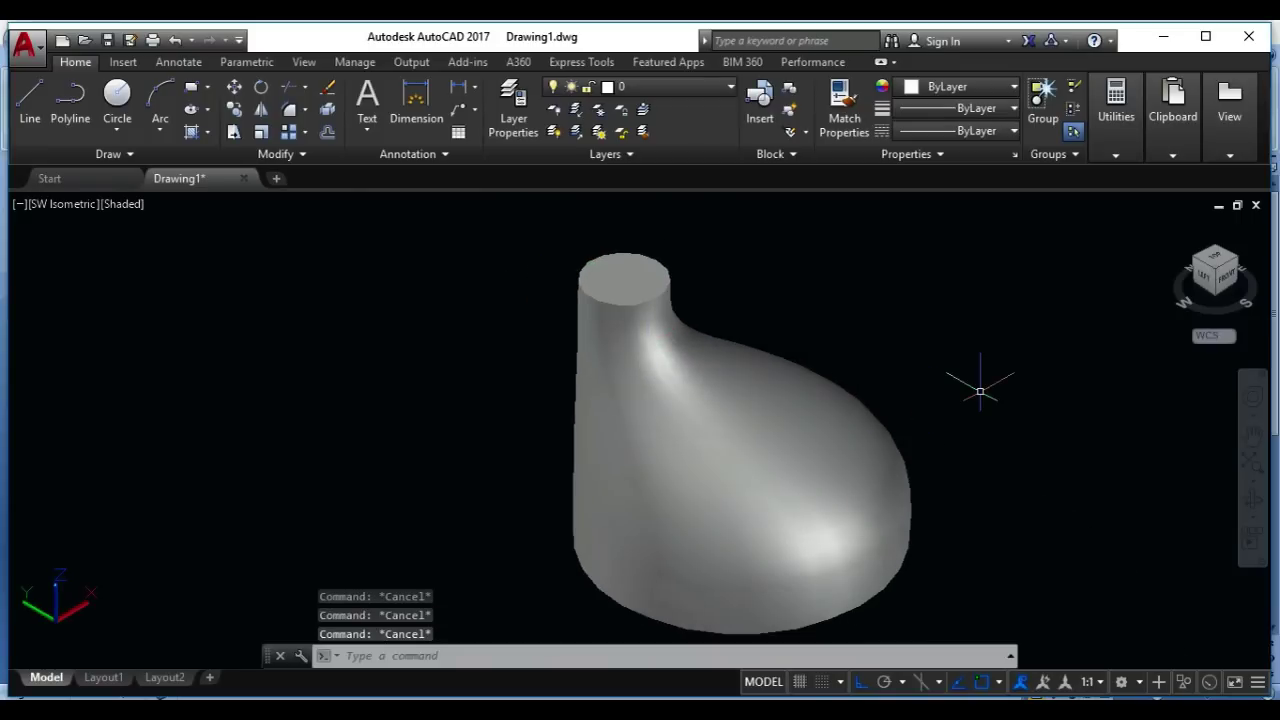
Orbit around the lofted solid to examine its side surfaces, top face and lower edge from several angles
type("3dorbit")
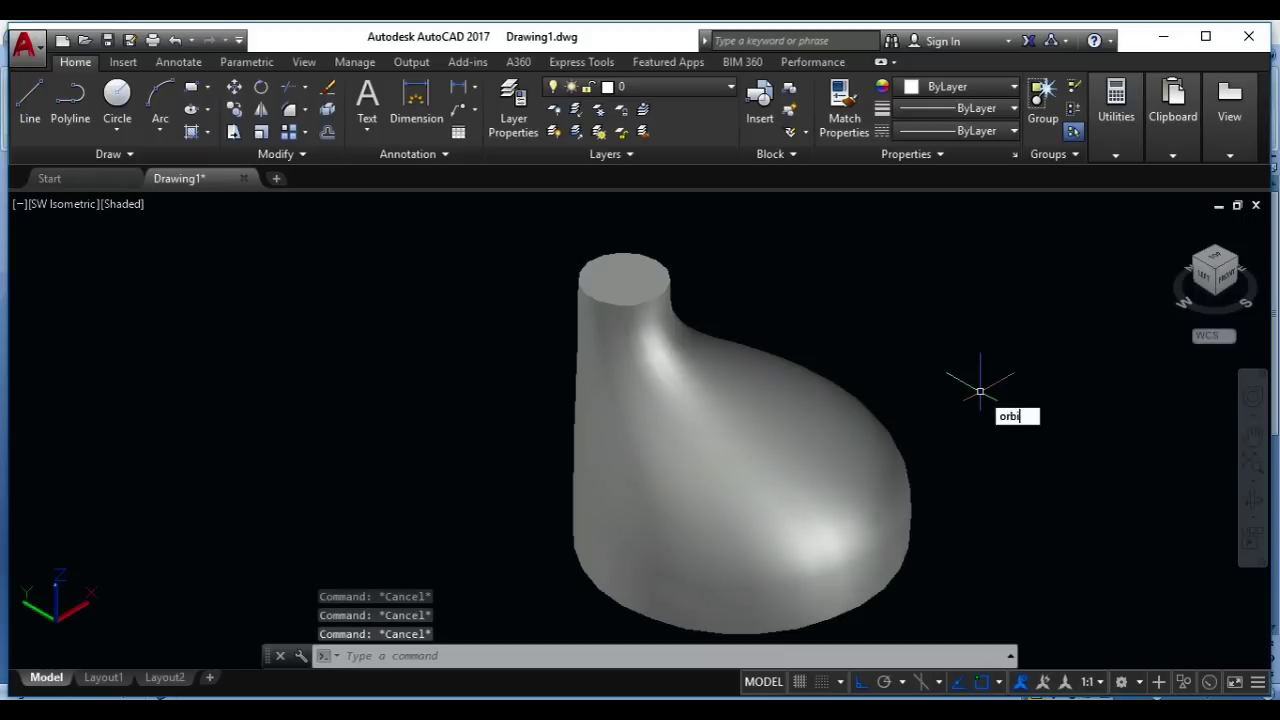
key("Return")
left_click_drag(742, 397, 742, 397)
key("Escape")
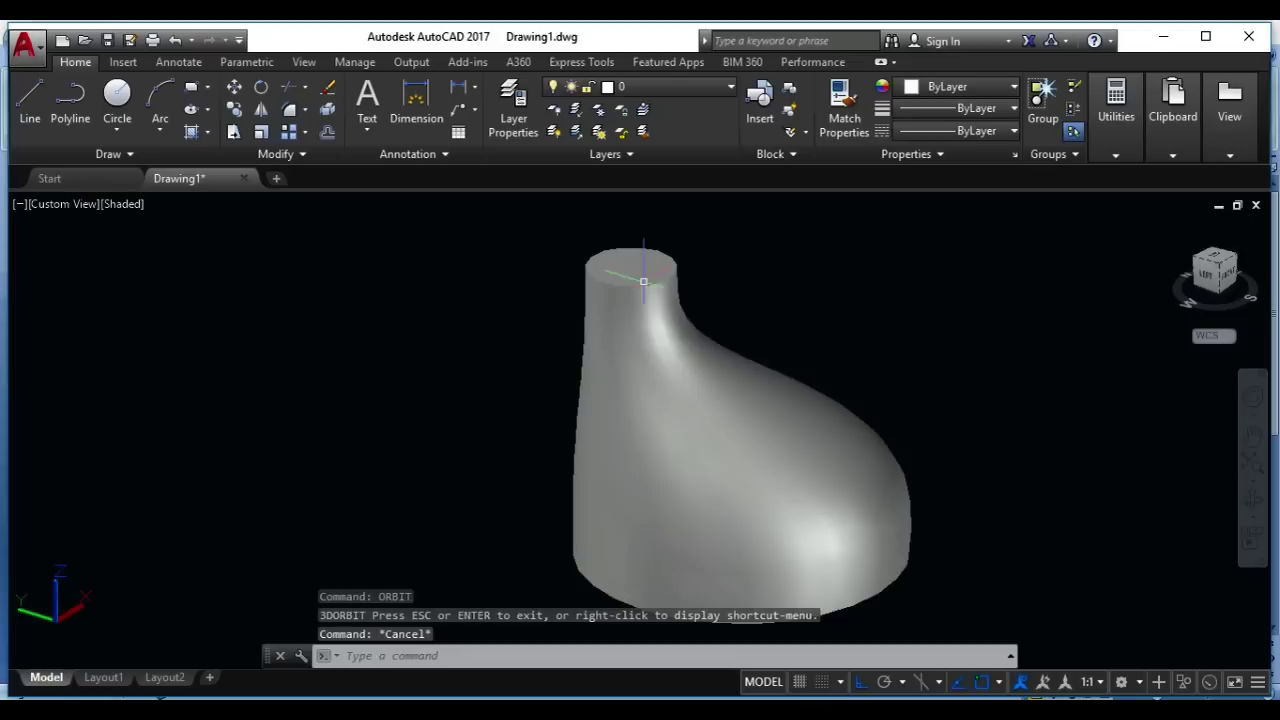
middle_click_drag(745, 602, 711, 489)
key("Escape")
key("Escape")
scroll(711, 489, "up", 2)
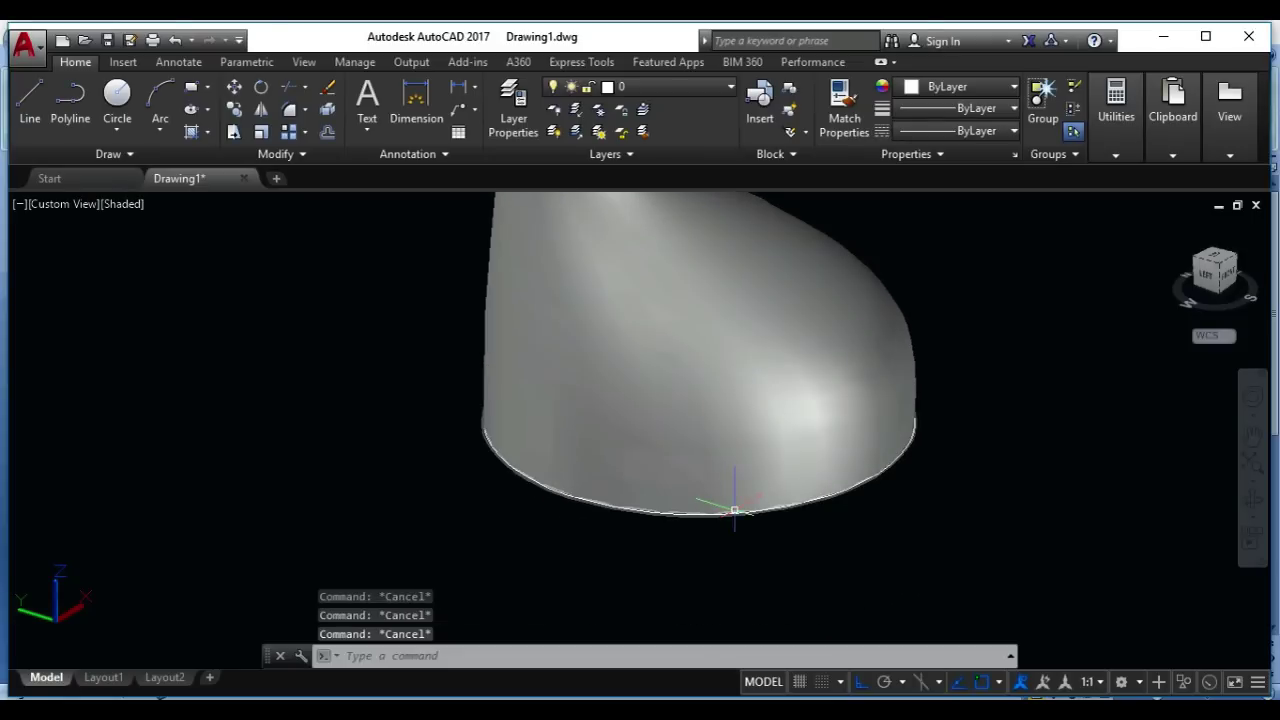
type("orbit")
key("Return")
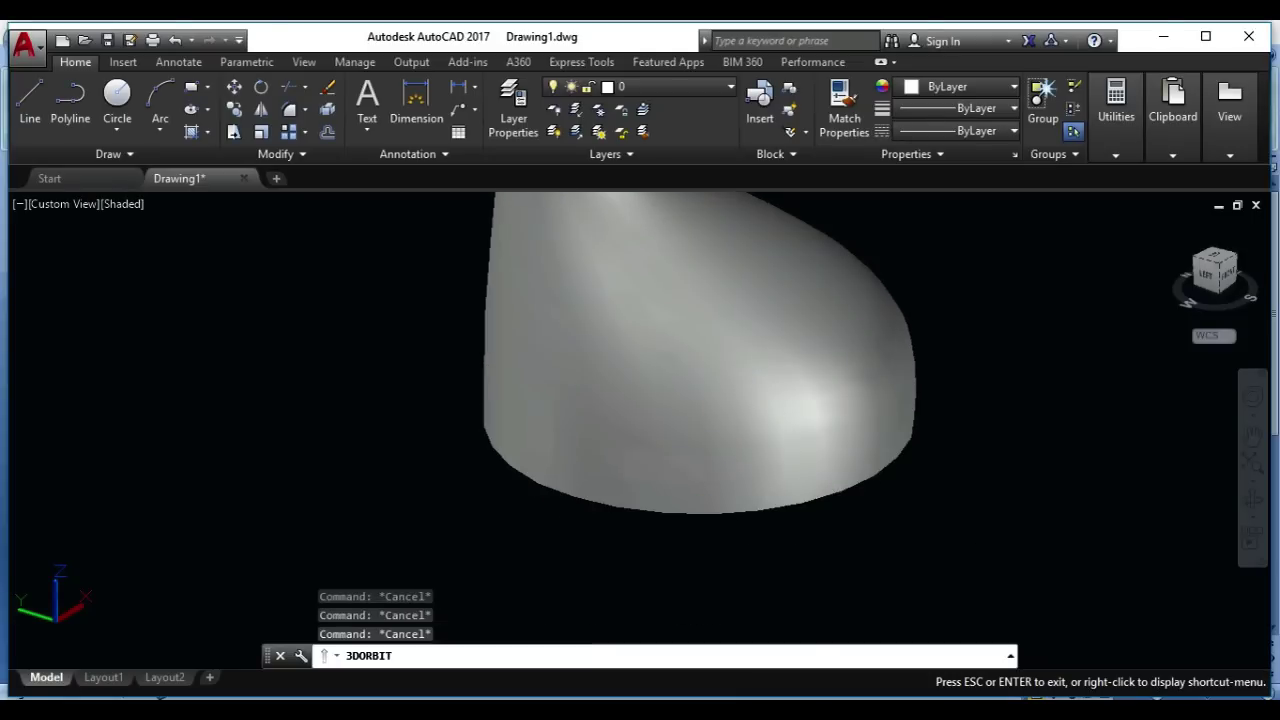
mouse_move(700, 421)
left_mouse_down()
mouse_move(700, 470)
mouse_move(700, 360)
mouse_move(700, 450)
left_mouse_up()
key("Escape")
key("Escape")
key("Escape")
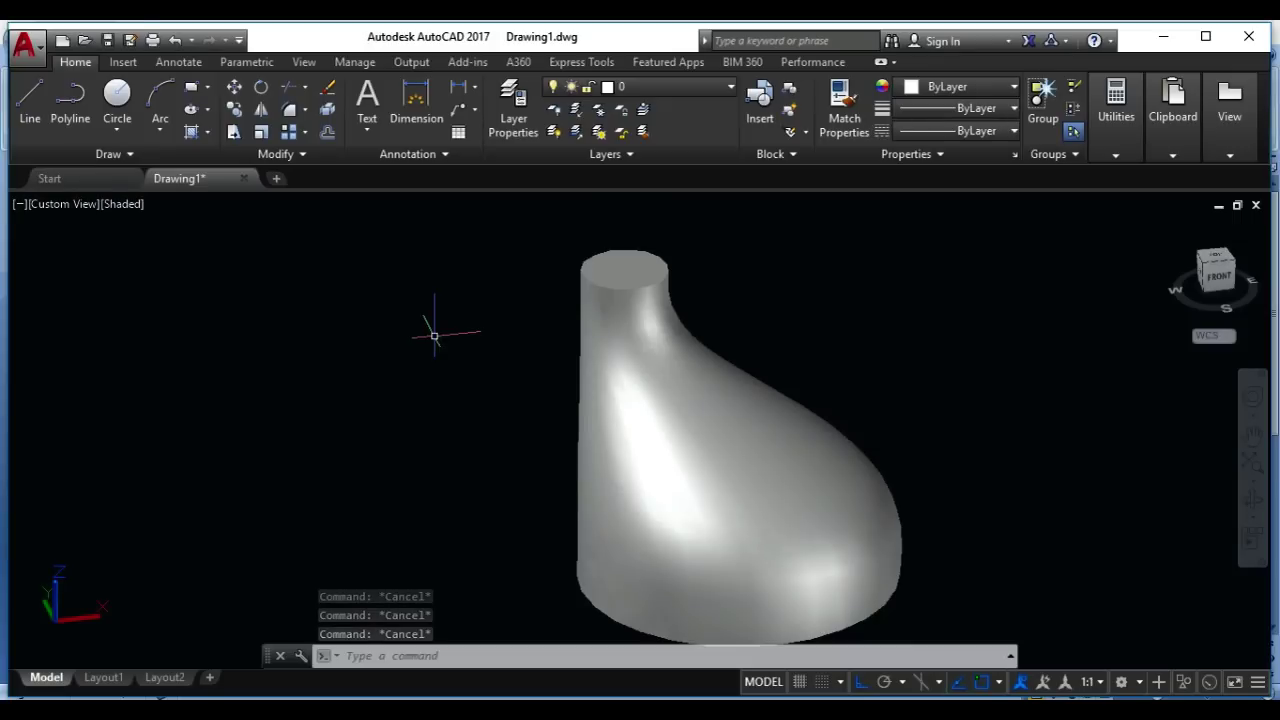
Maximize the window and start a SOLIDEDIT Body Shell operation on the lofted solid
left_click(1205, 36)
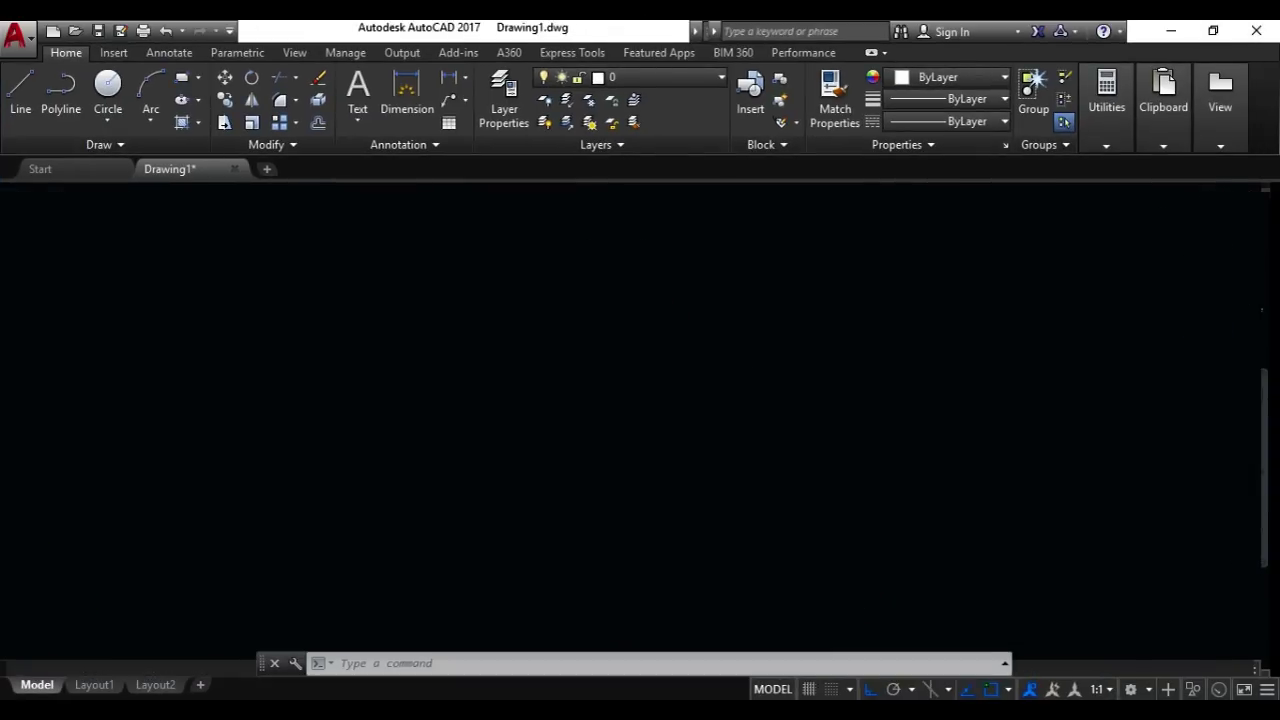
key("Escape")
type("so")
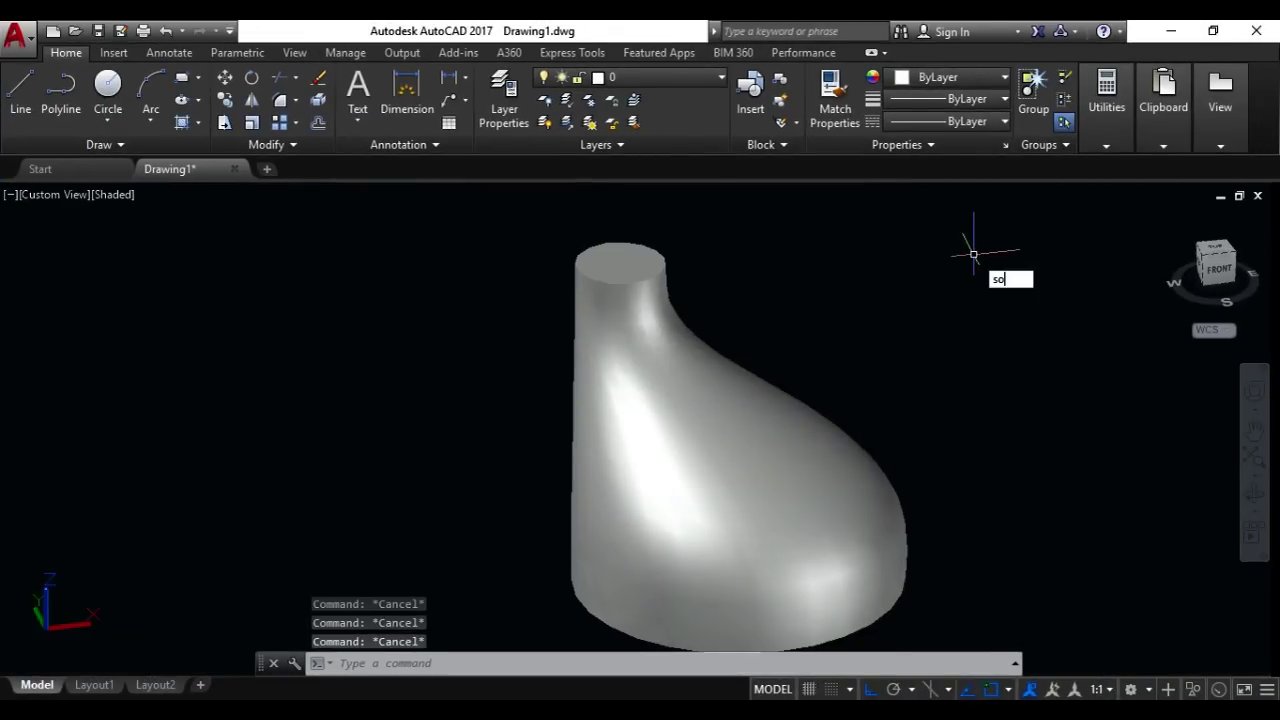
type("lideti")
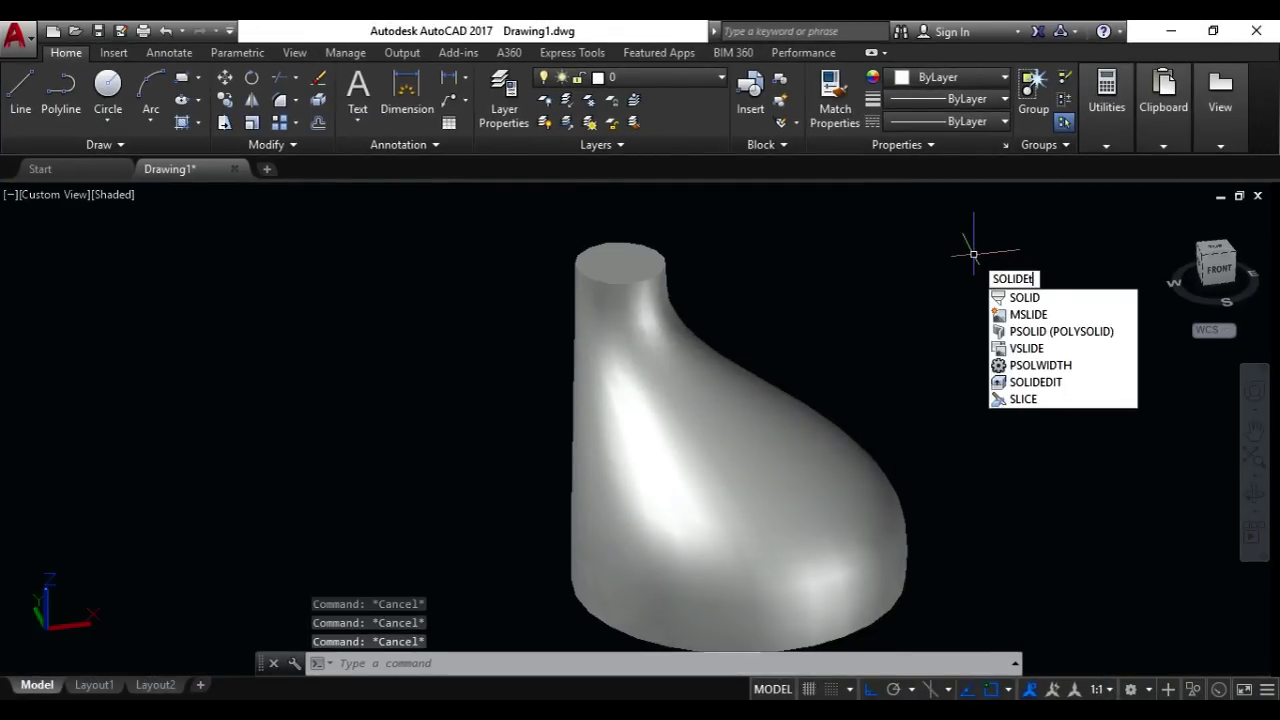
key("BackSpace")
key("BackSpace")
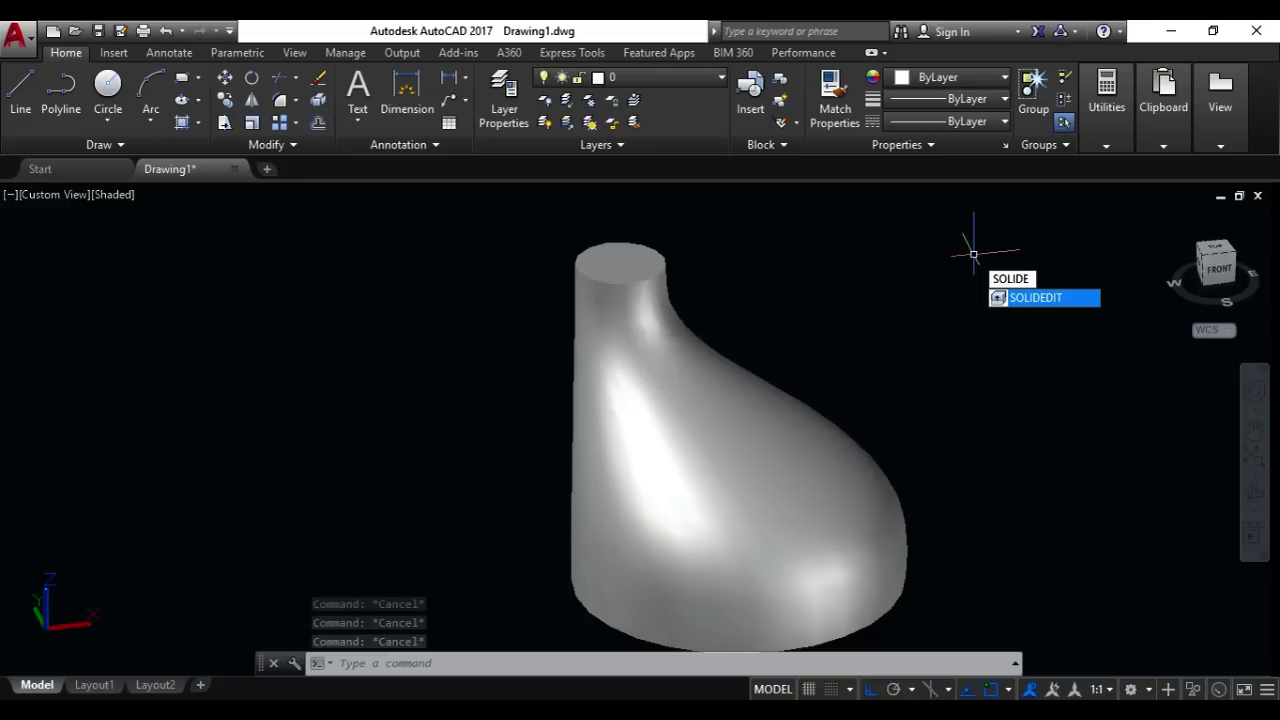
type("DIT")
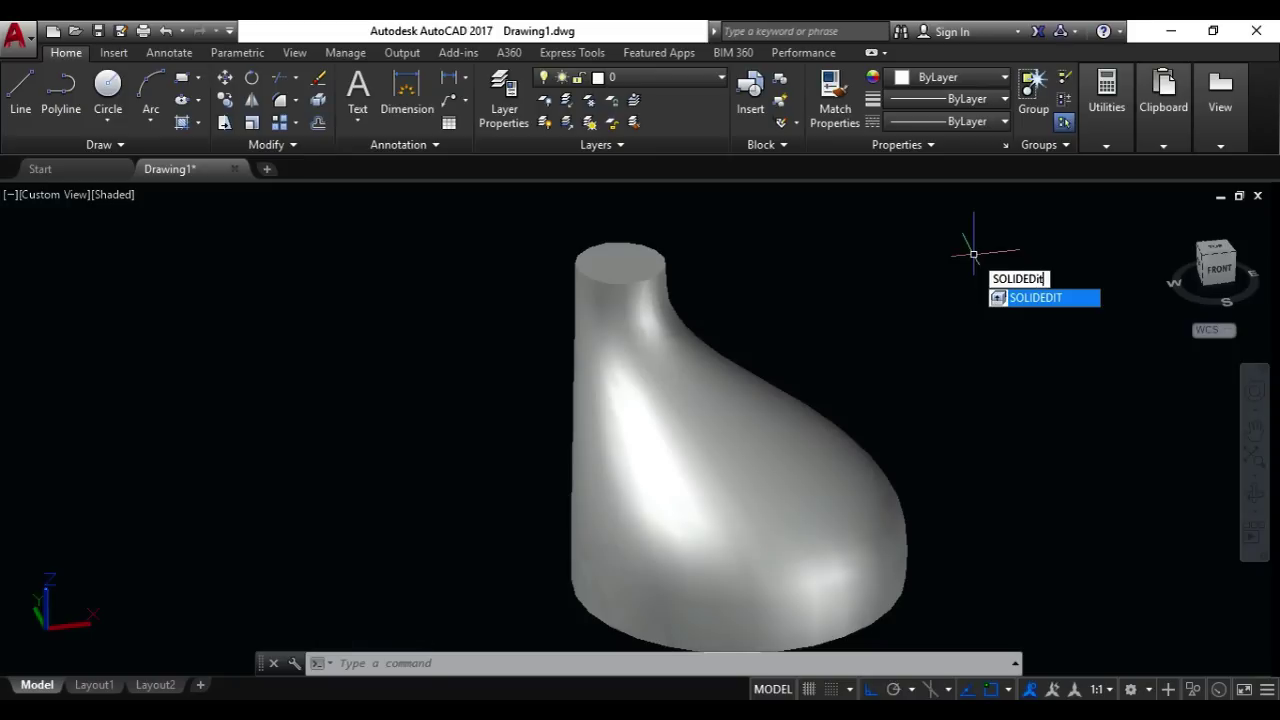
key("Return")
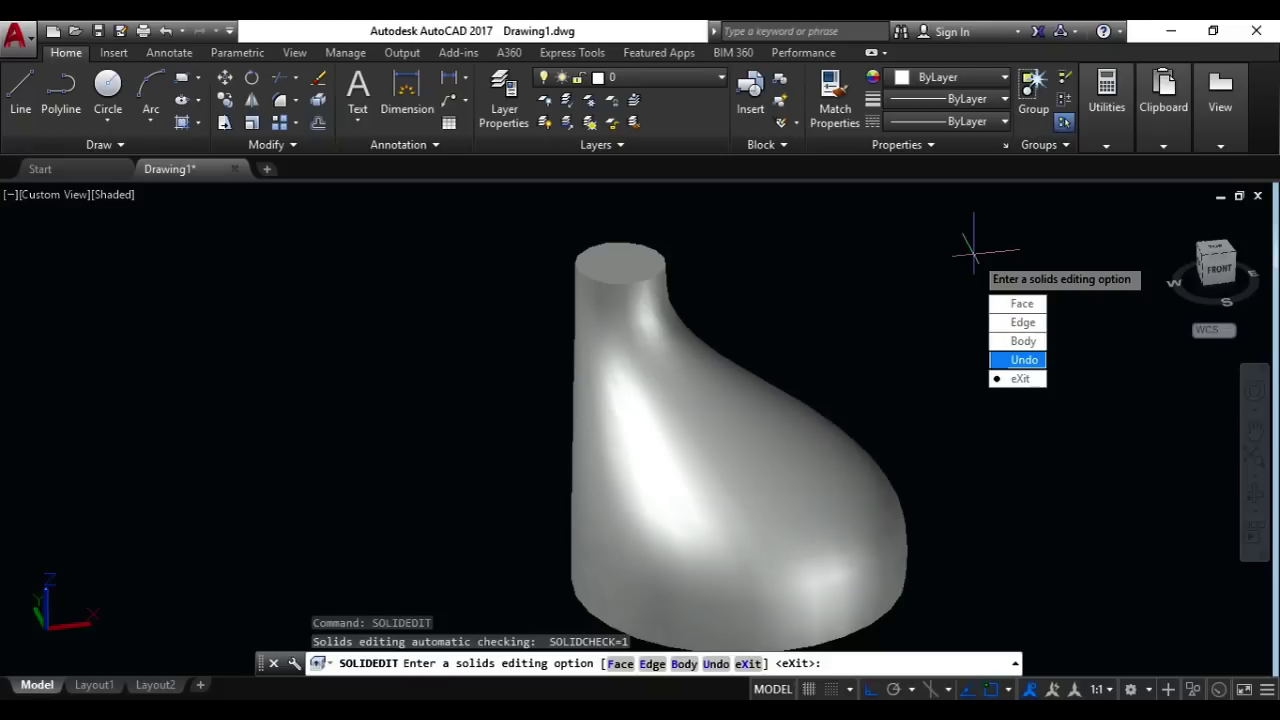
type("b")
key("Return")
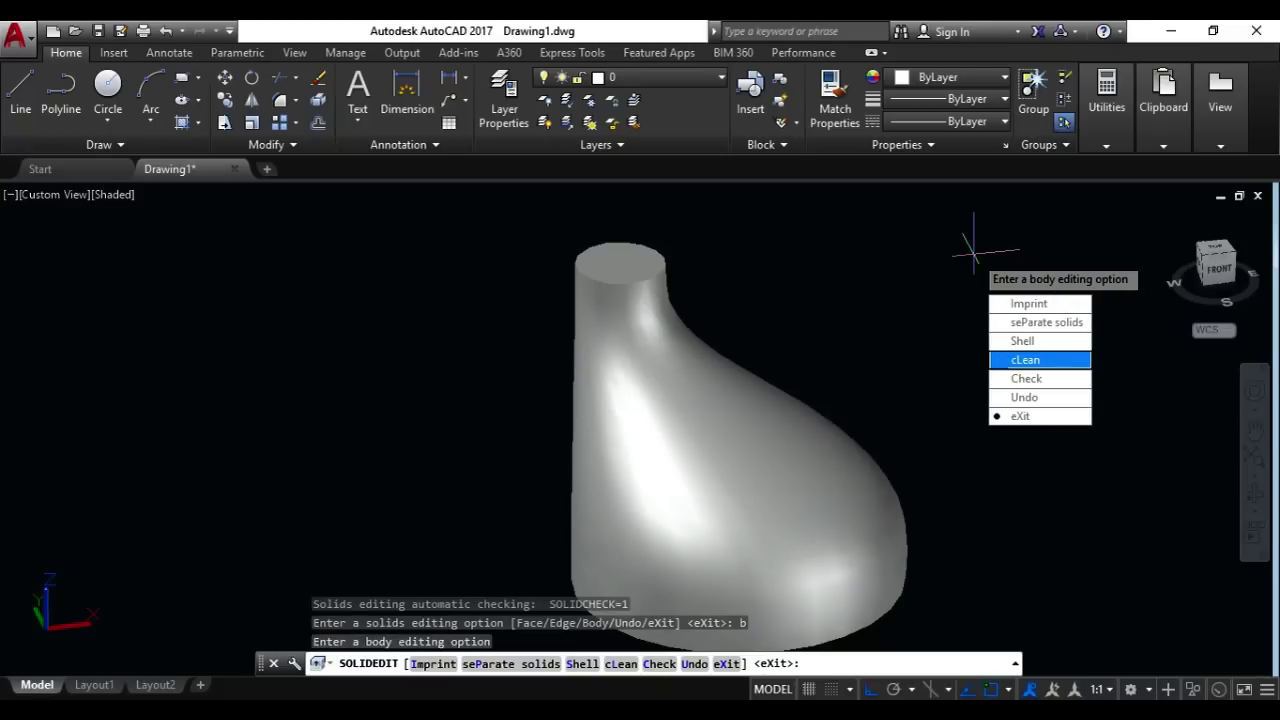
type("s")
key("Return")
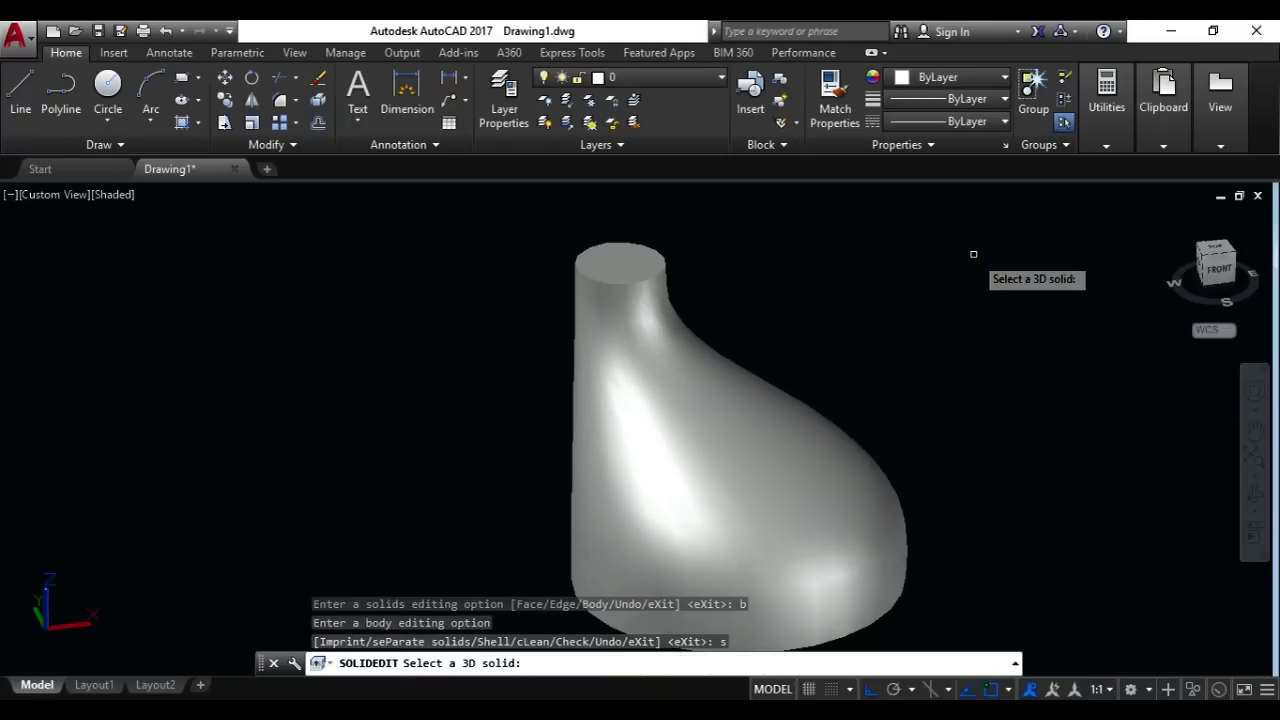
left_click(712, 530)
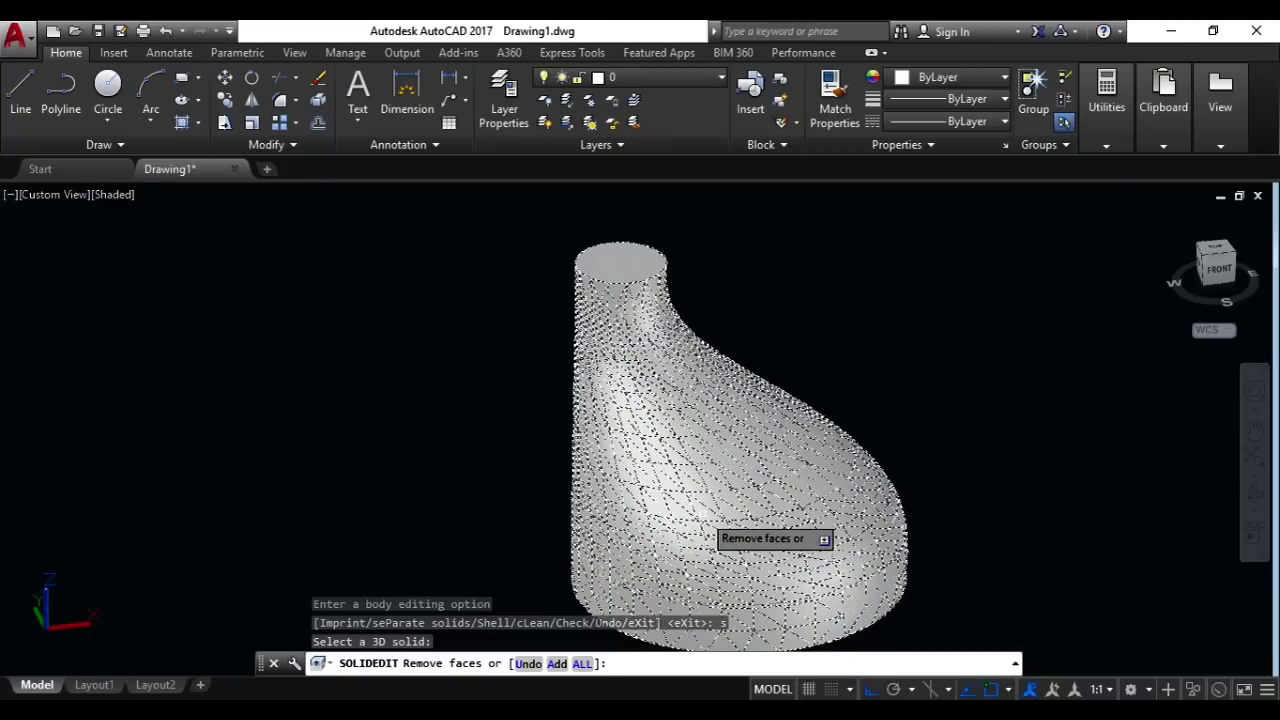
Remove the small circular top face from the shell's face selection so that this end is open
type("a")
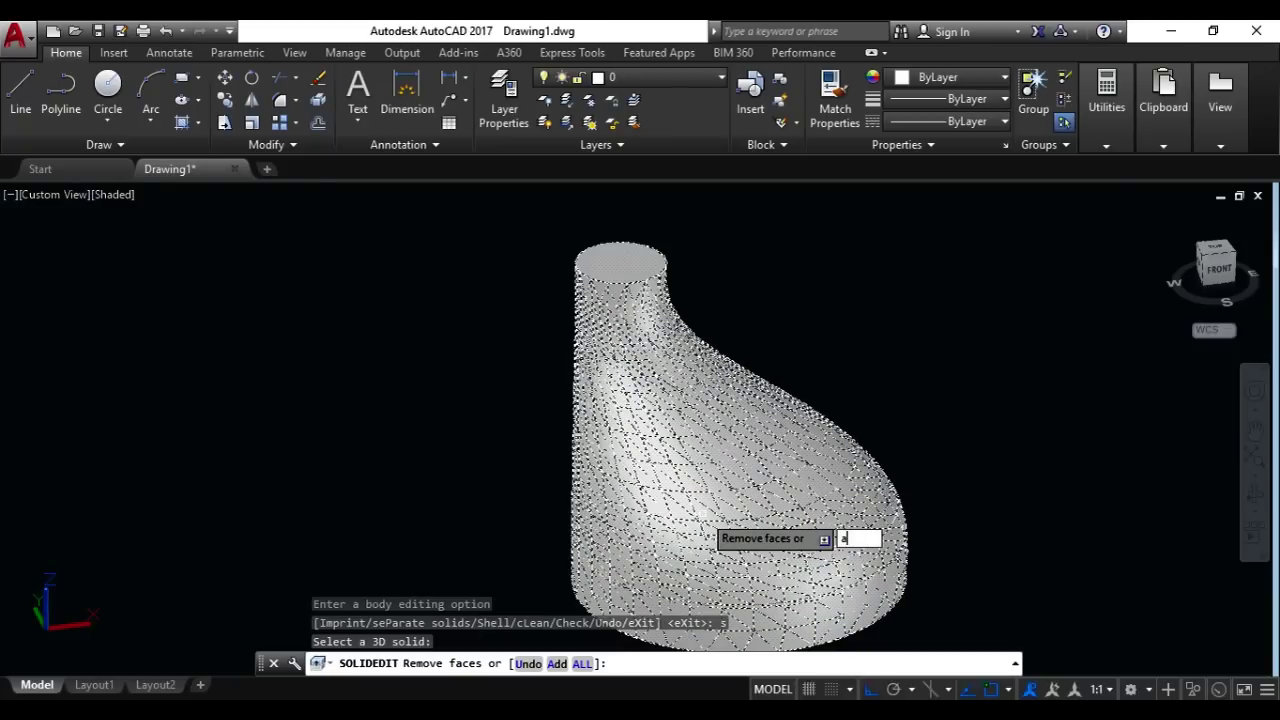
key("Return")
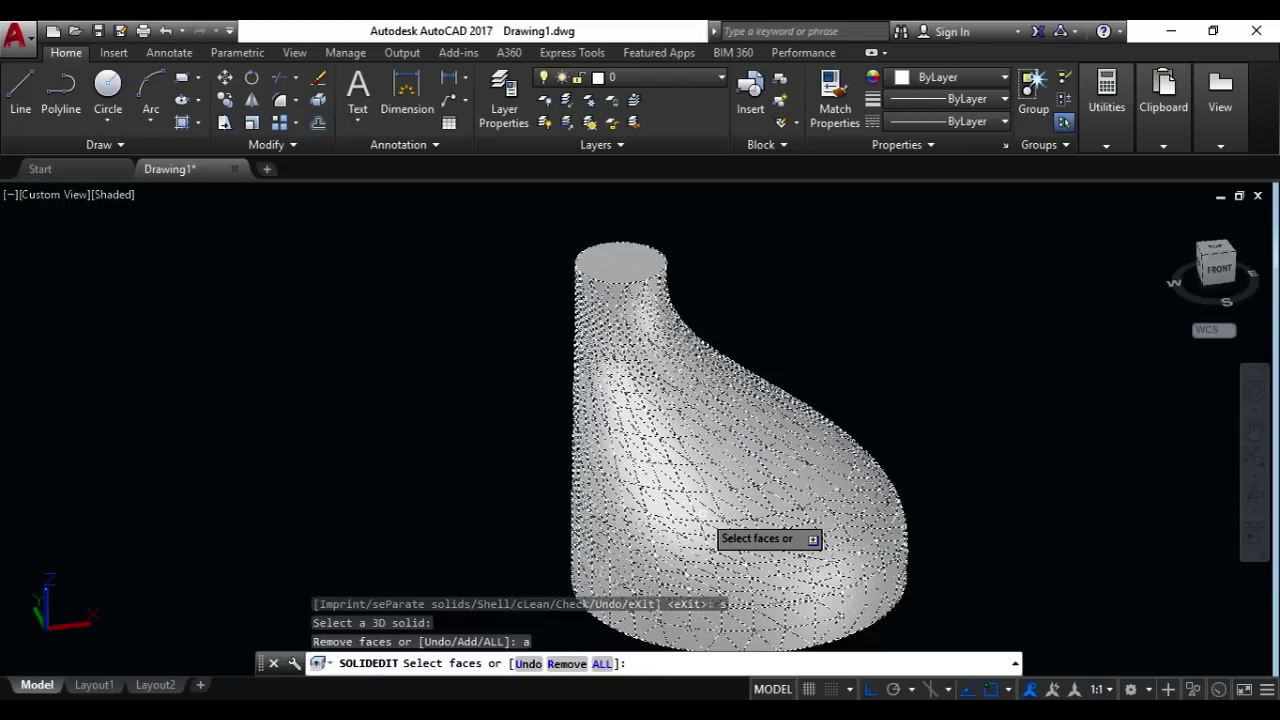
type("r")
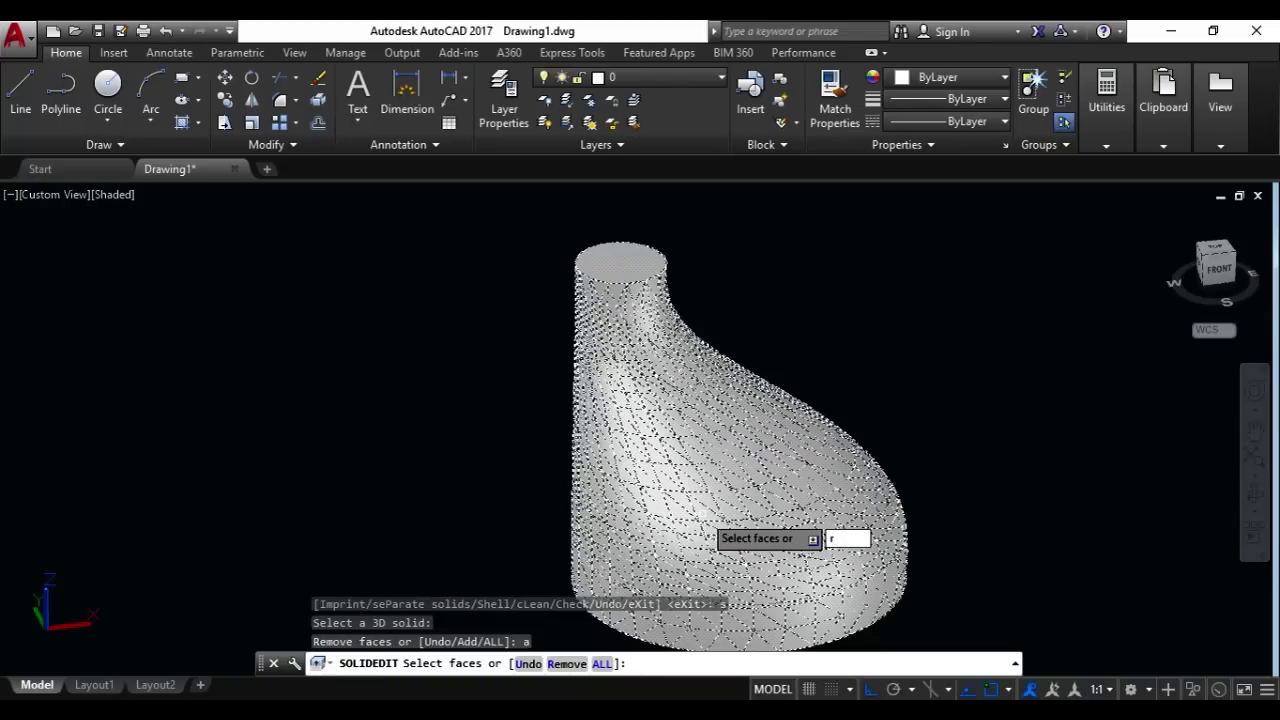
key("Return")
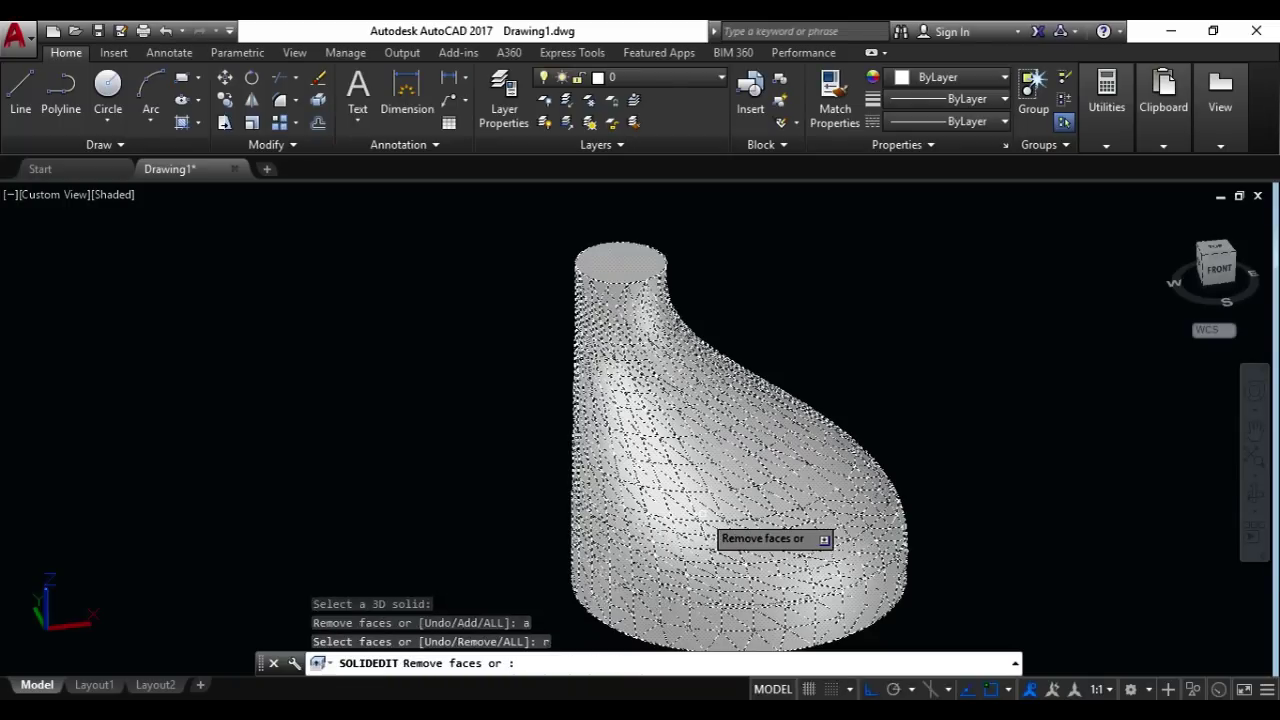
scroll(598, 240, "up", 3)
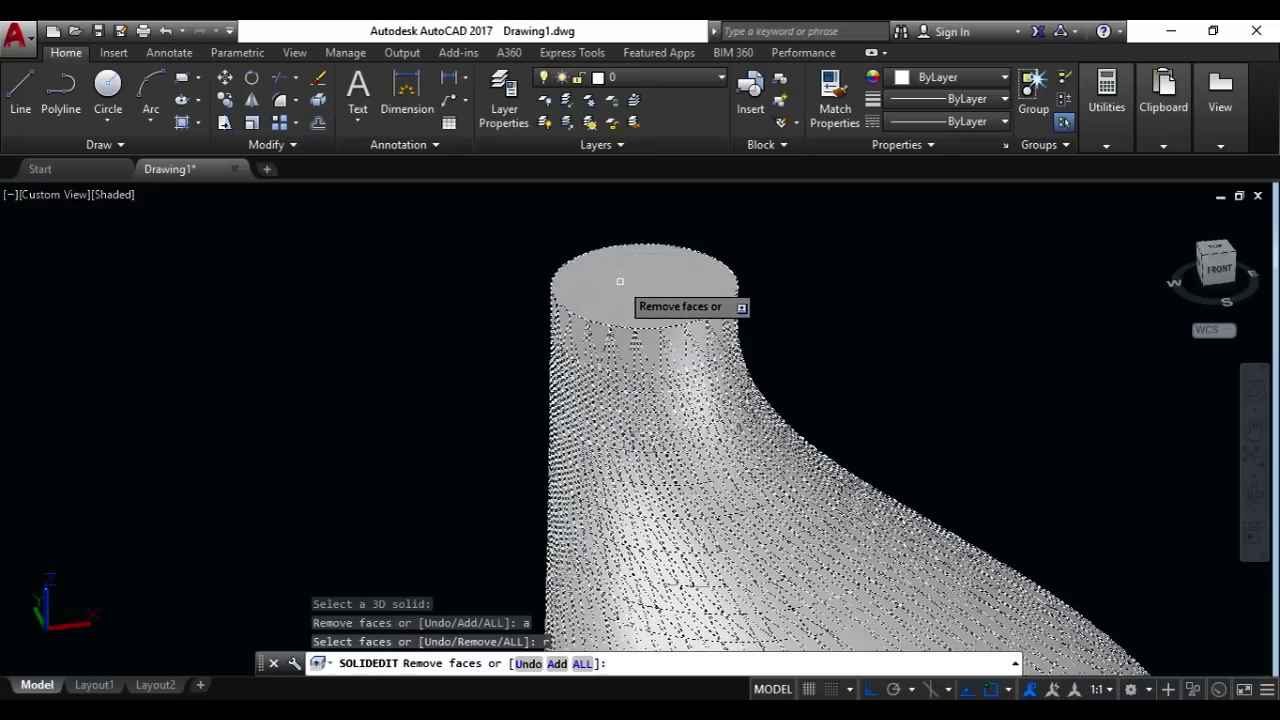
left_click(620, 282)
scroll(710, 288, "down", 4)
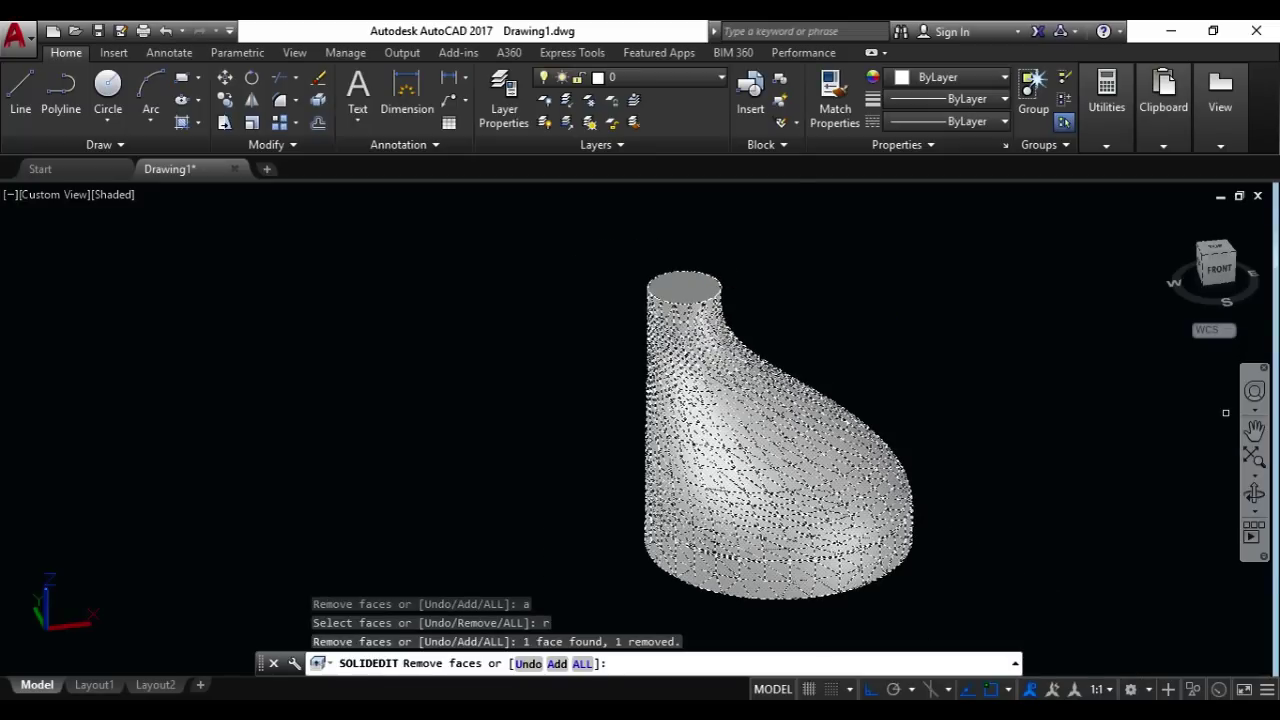
Orbit to the underside and remove the large circular bottom face from the shell's face selection
left_click(1255, 493)
left_click_drag(745, 460, 778, 419)
key("Escape")
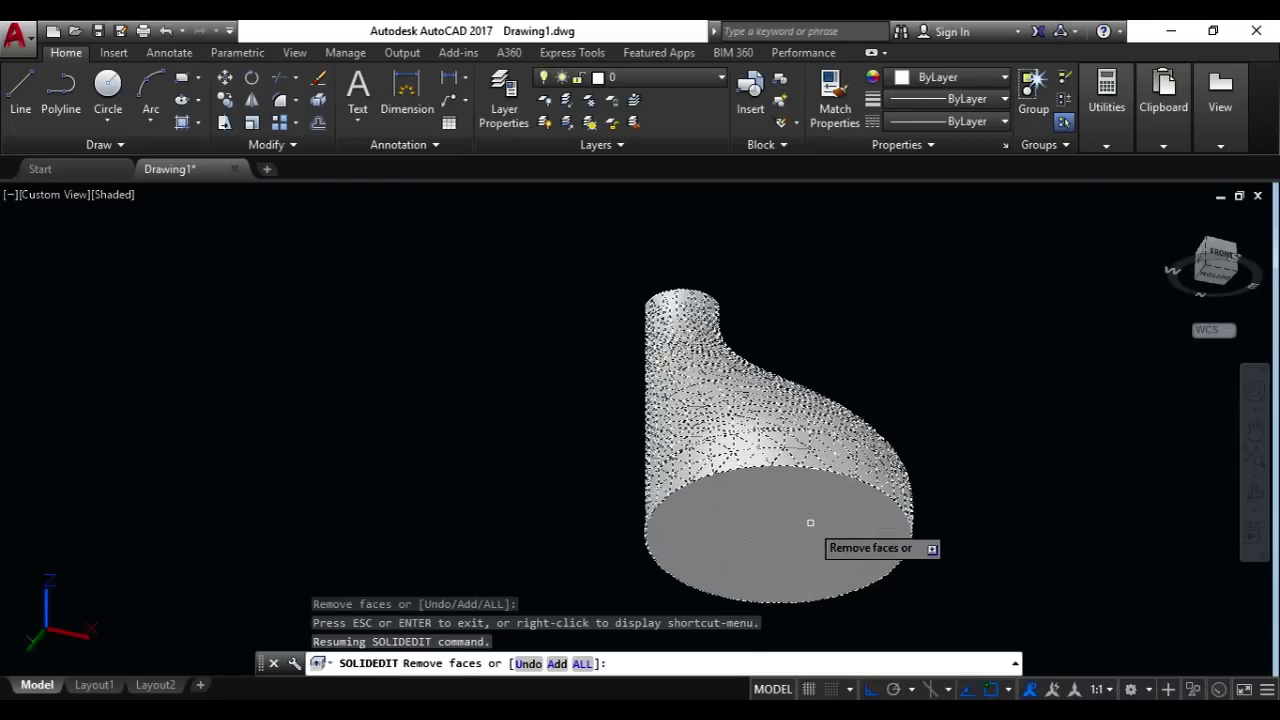
left_click(779, 517)
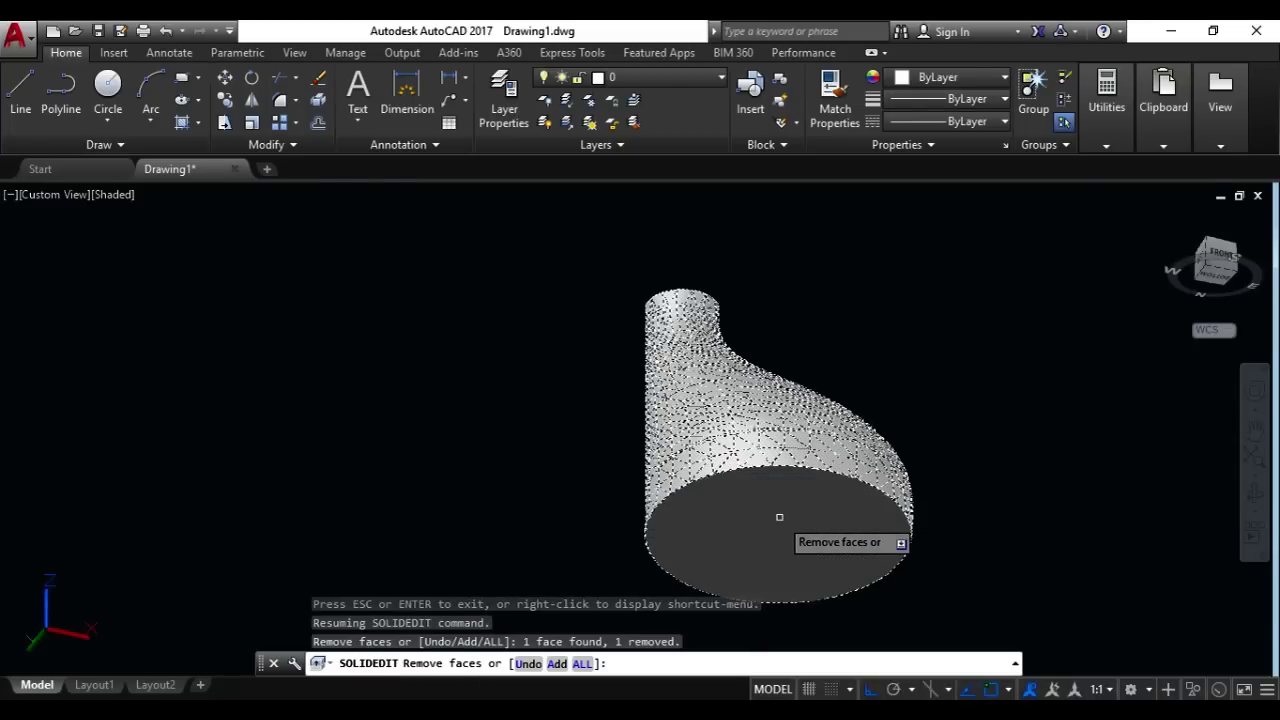
Shell the solid with an offset distance of 0.5 and exit solid editing
key("Return")
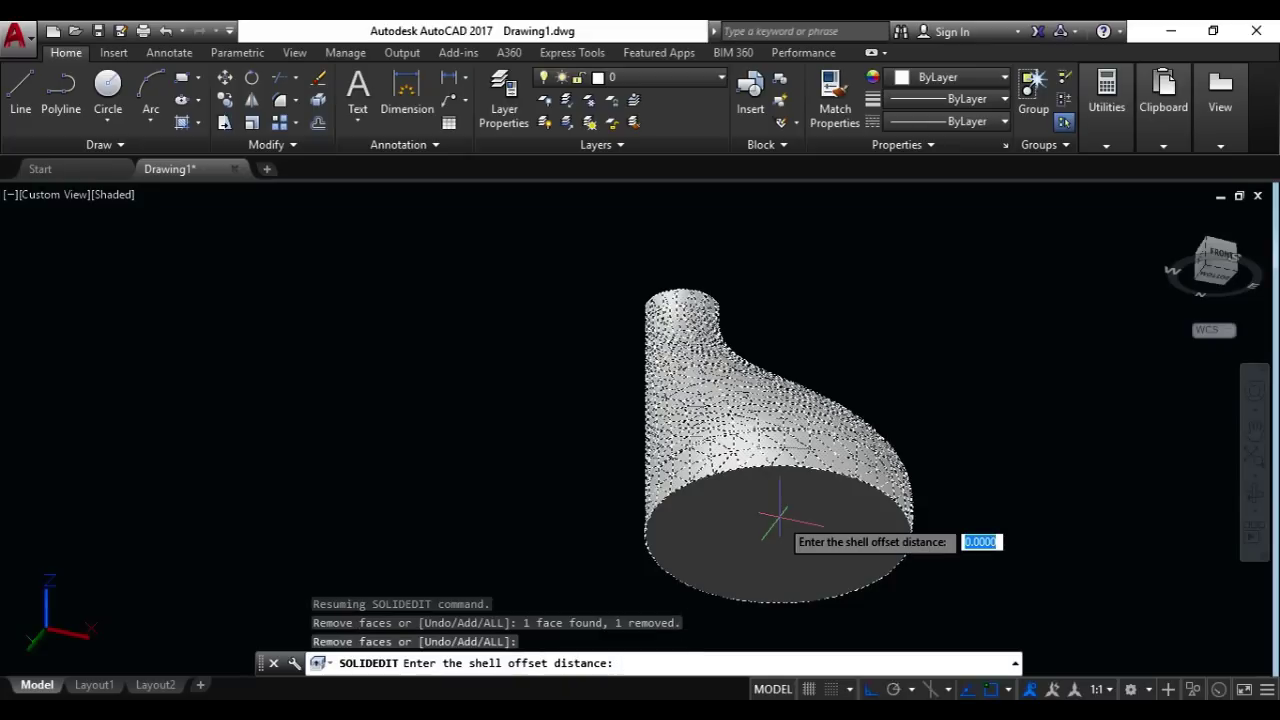
type(".5")
key("Return")
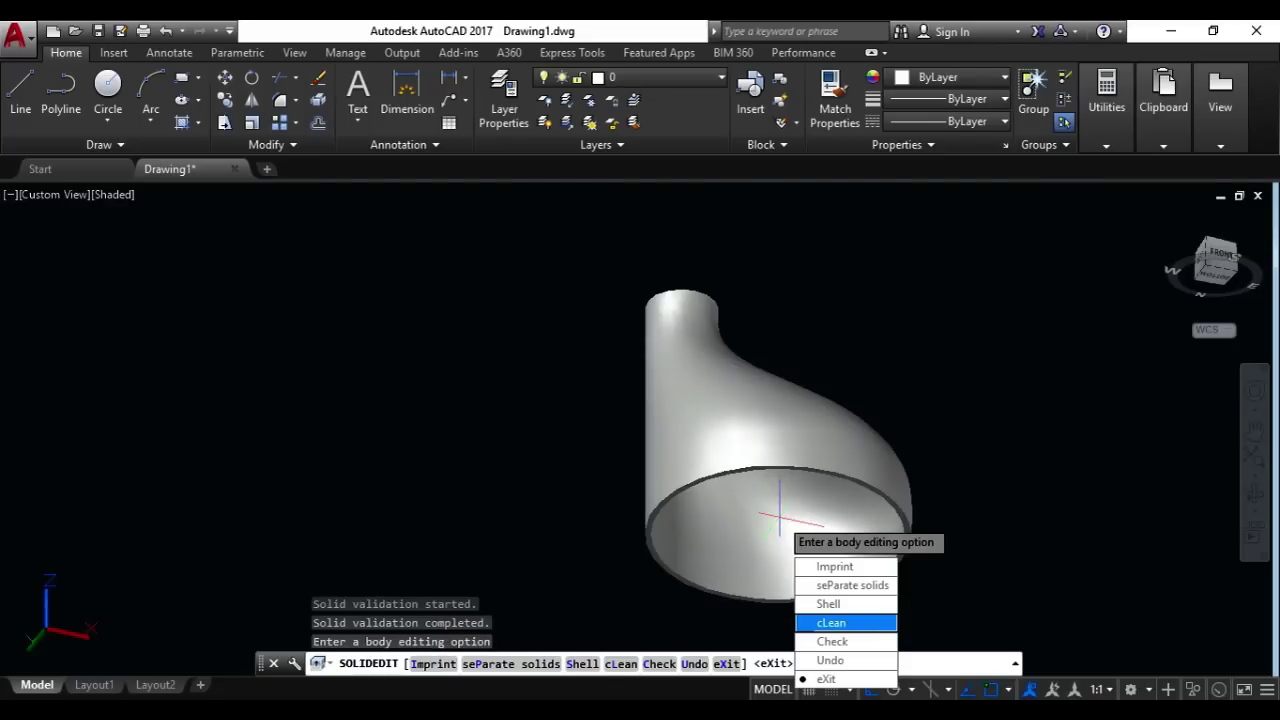
key("Escape")
key("Escape")
key("Escape")
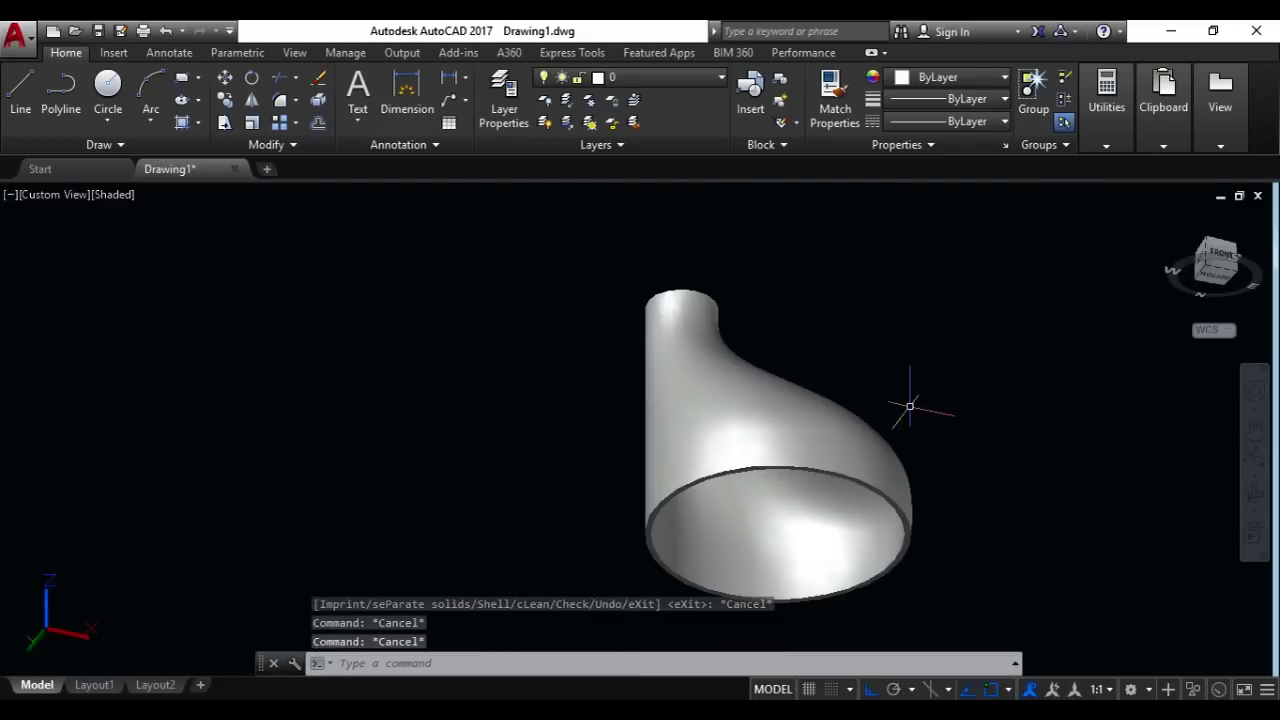
Orbit around the shelled solid to examine its hollow interior and open ends
type("3dorbit")
key("Return")
left_click_drag(777, 430, 778, 419)
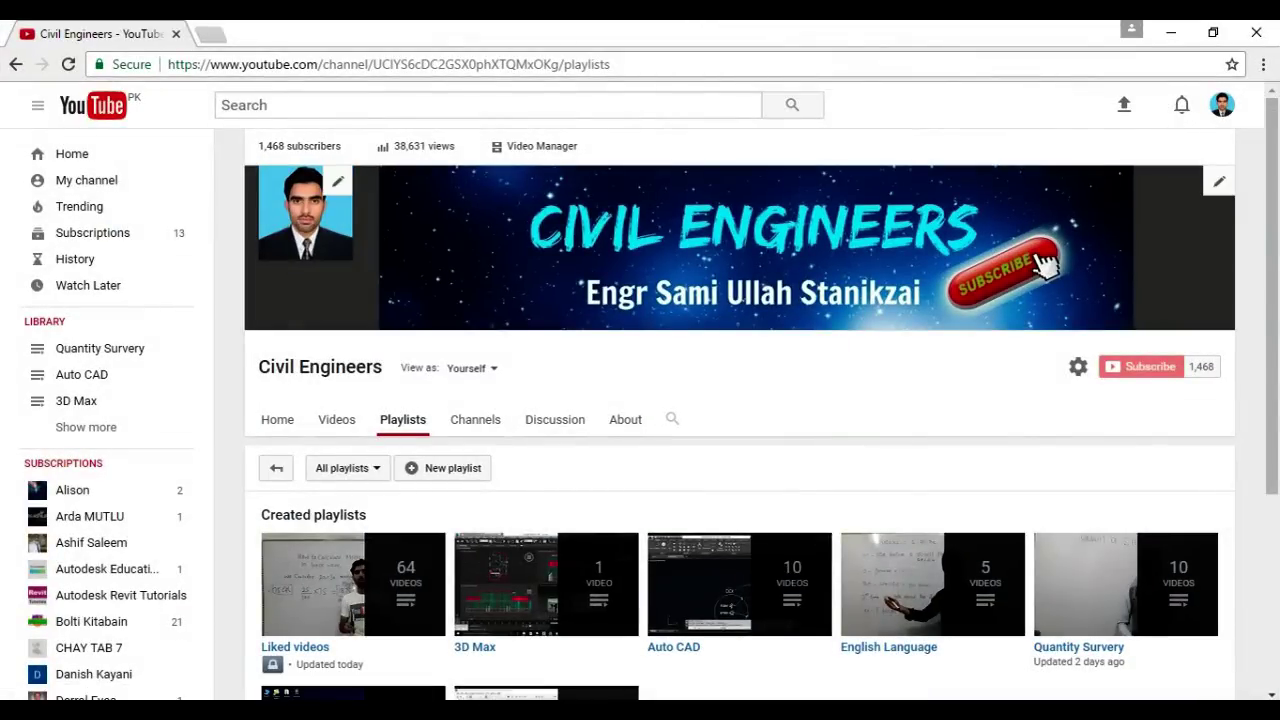
scroll(740, 410, "down", 2)
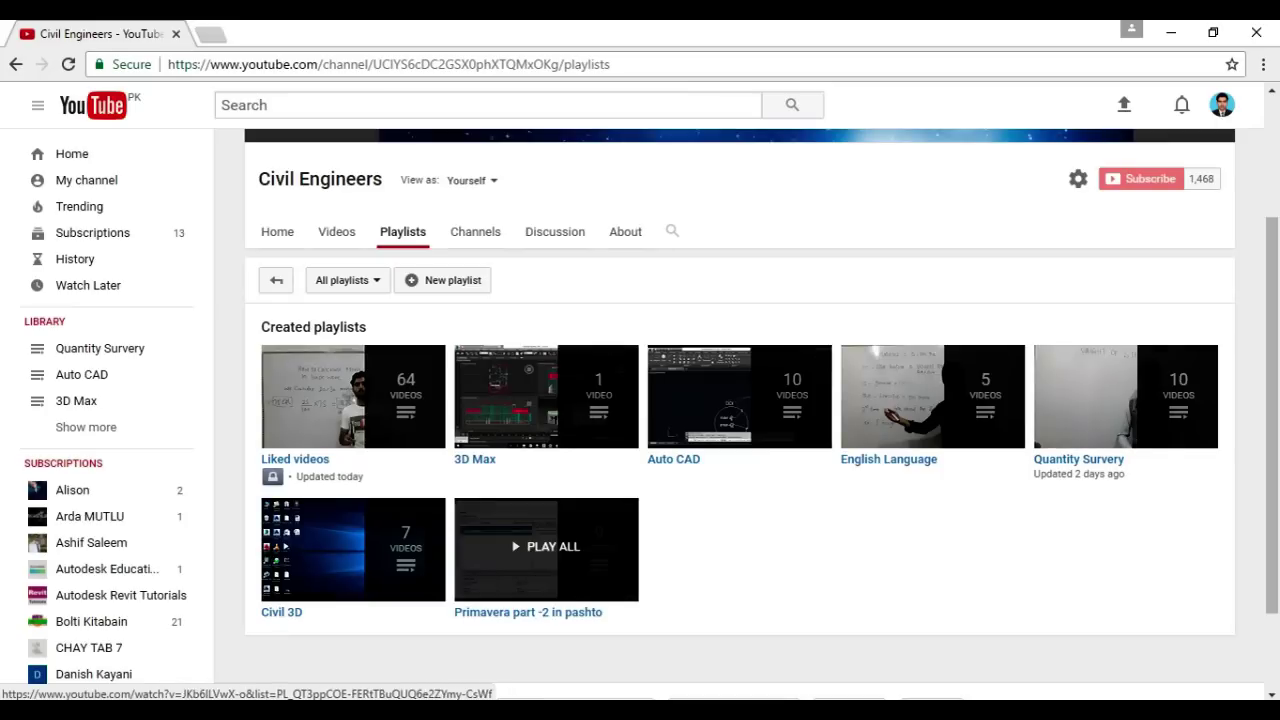
scroll(1140, 366, "up", 2)
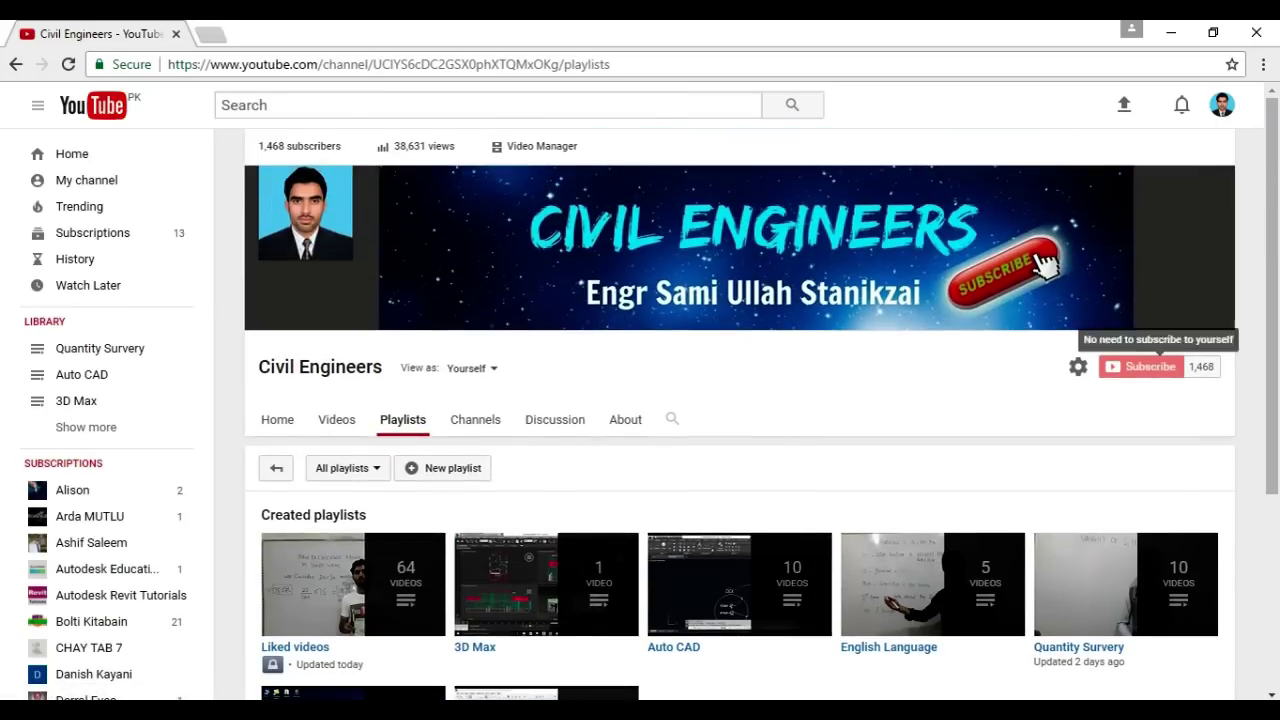